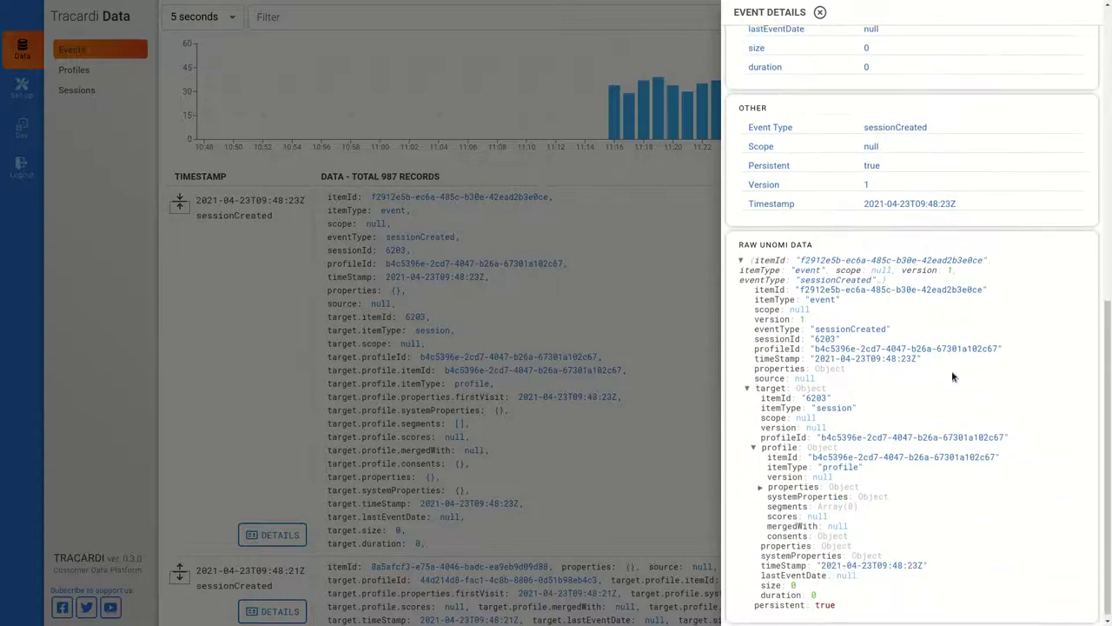
Close the event details, open the profiles data, and clear the itemId filter to list all profiles
{"action": "left_click", "coordinate": [251, 310]}
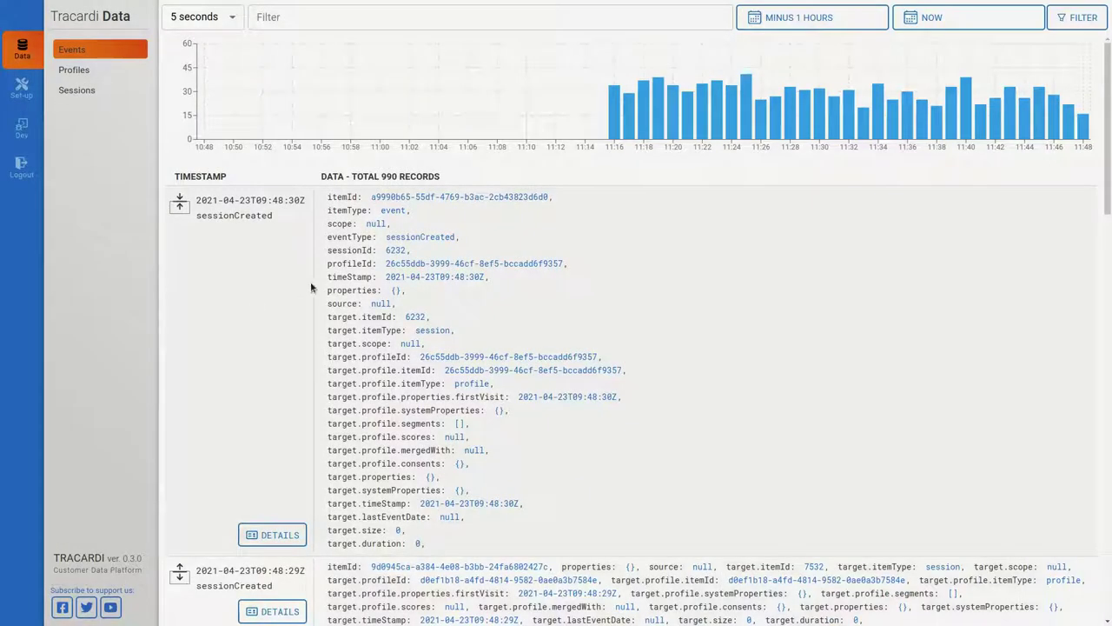
{"action": "left_click", "coordinate": [113, 73]}
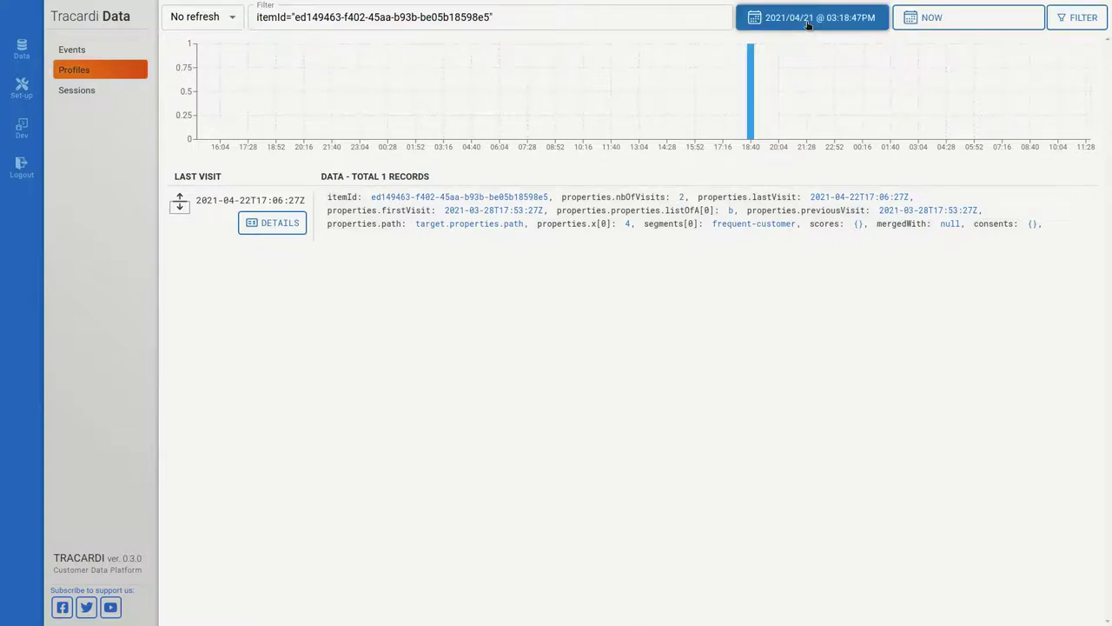
{"action": "triple_click", "coordinate": [525, 20]}
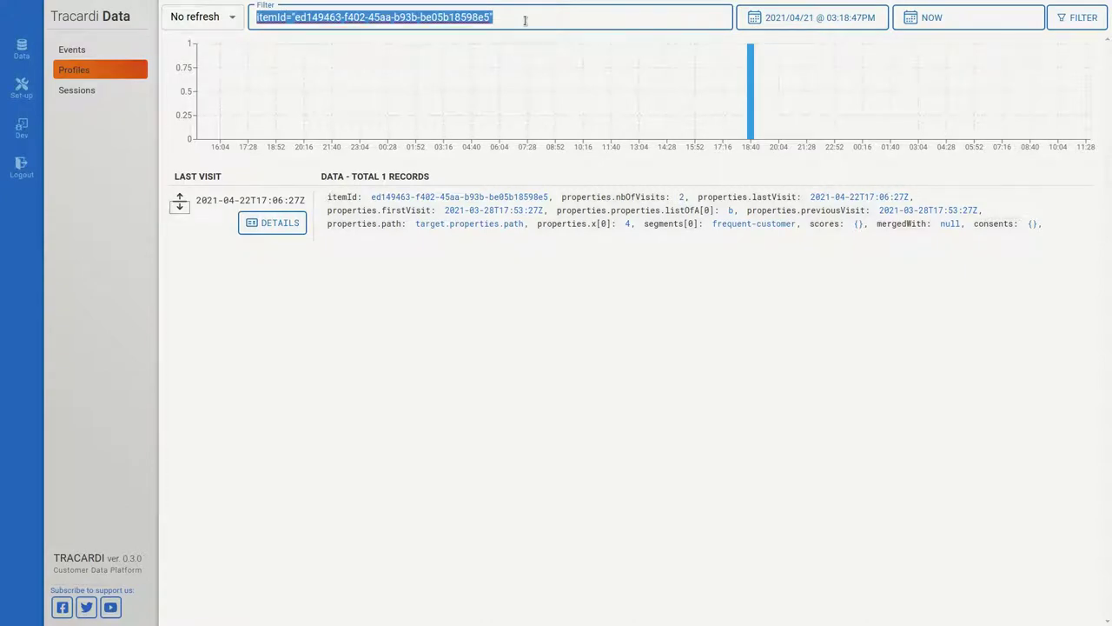
{"action": "key", "text": "BackSpace"}
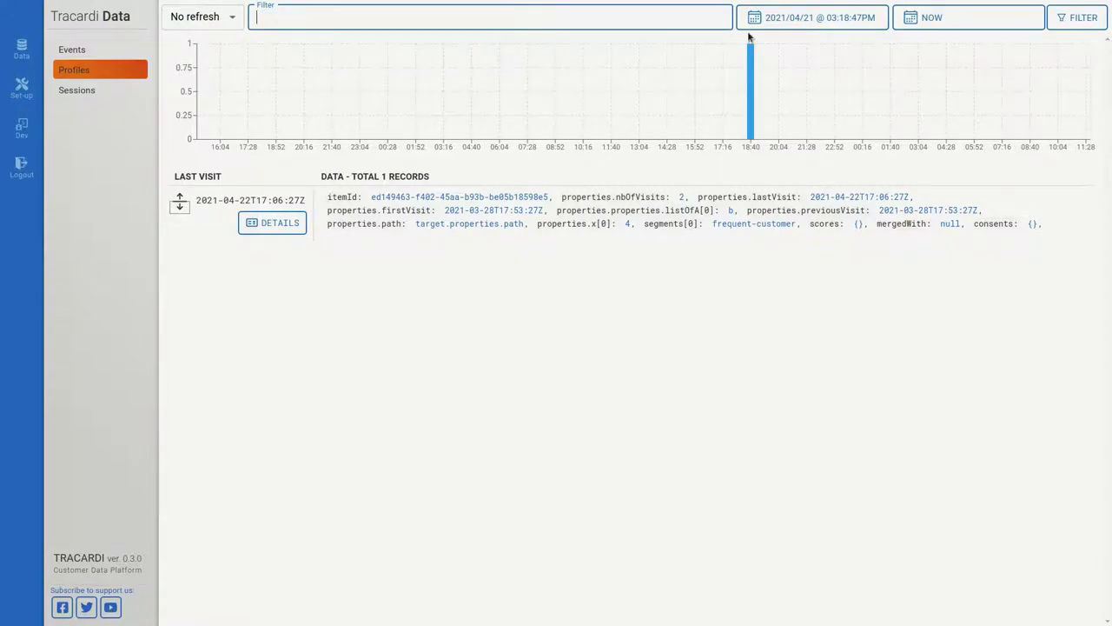
{"action": "key", "text": "Return"}
Set the start of the profiles' time range to minus 30 minutes and apply the filter
{"action": "left_click", "coordinate": [821, 19]}
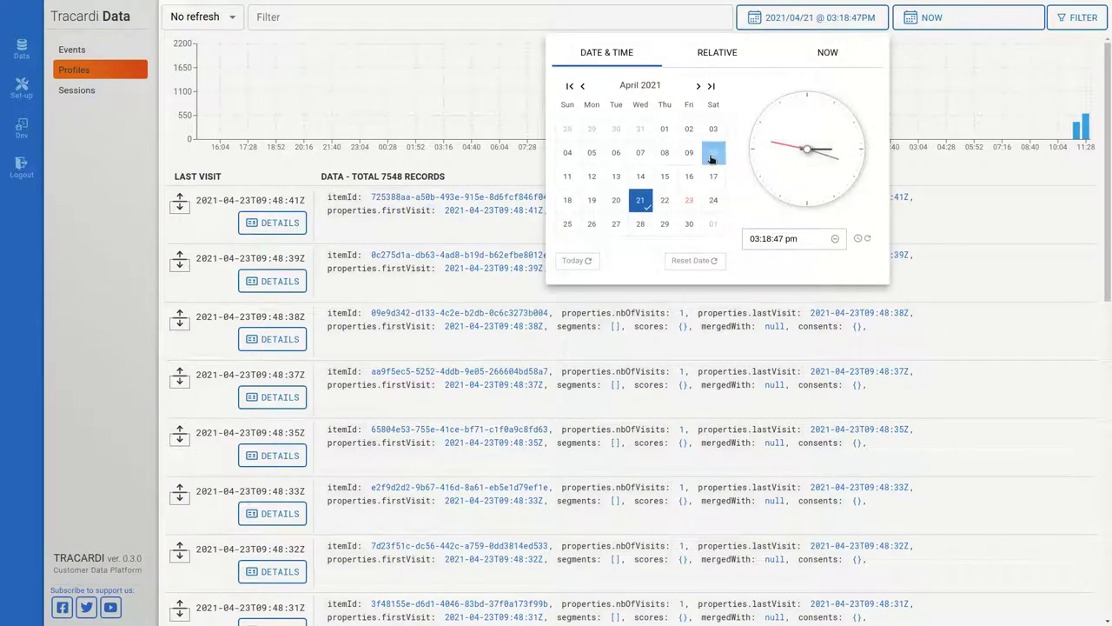
{"action": "left_click", "coordinate": [704, 53]}
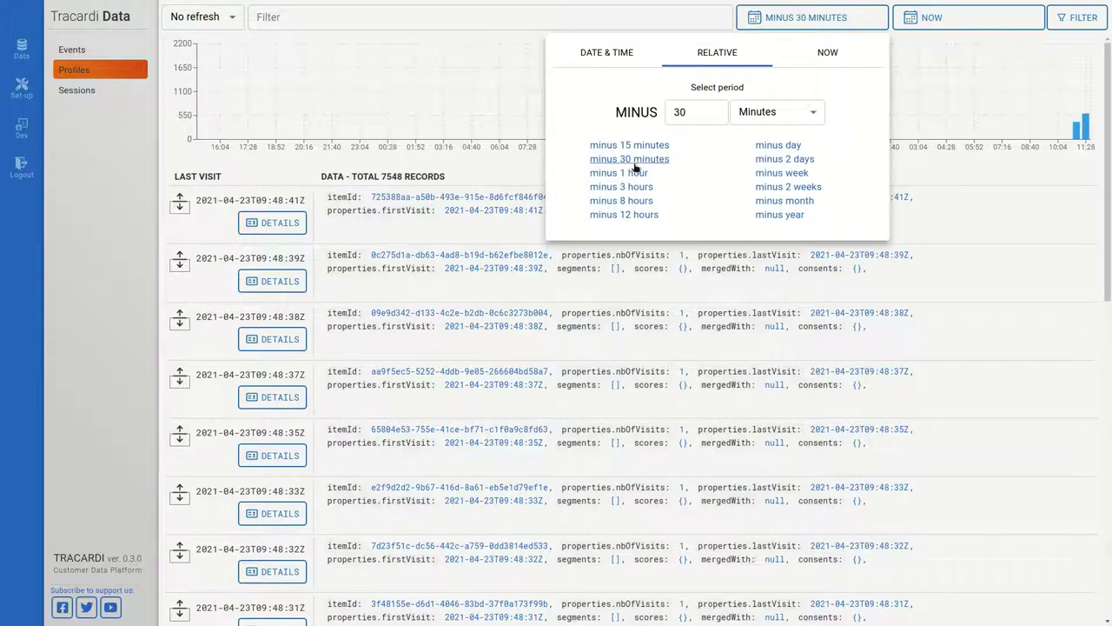
{"action": "left_click", "coordinate": [969, 26]}
{"action": "left_click", "coordinate": [1077, 17]}
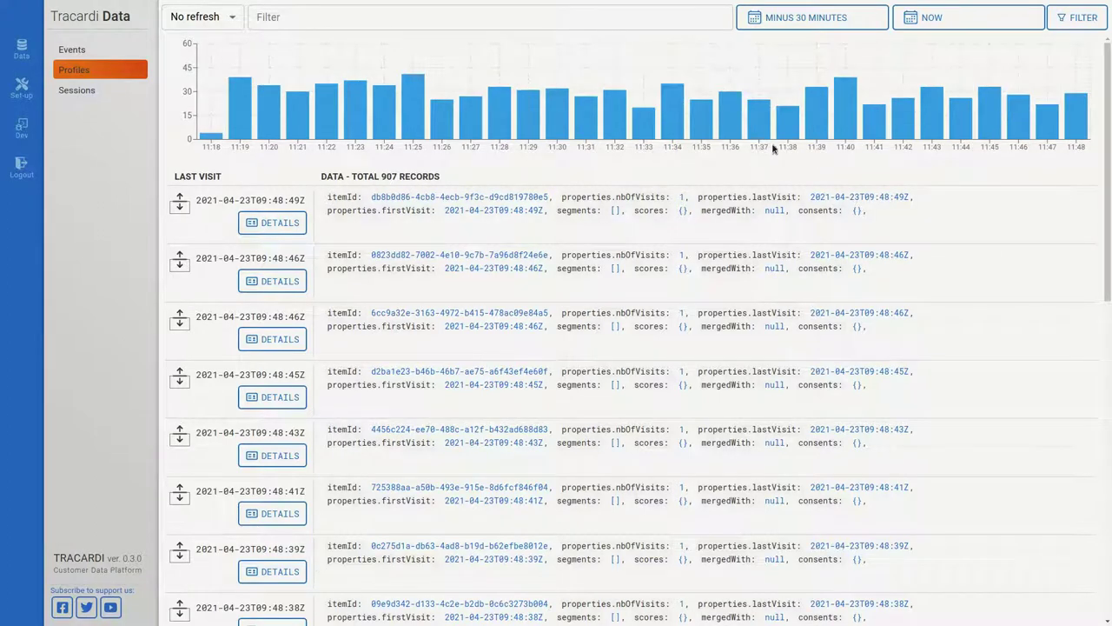
View the sessions data, and examine the scope-1 source's data and web page tracking code in the set-up
{"action": "left_click", "coordinate": [85, 92]}
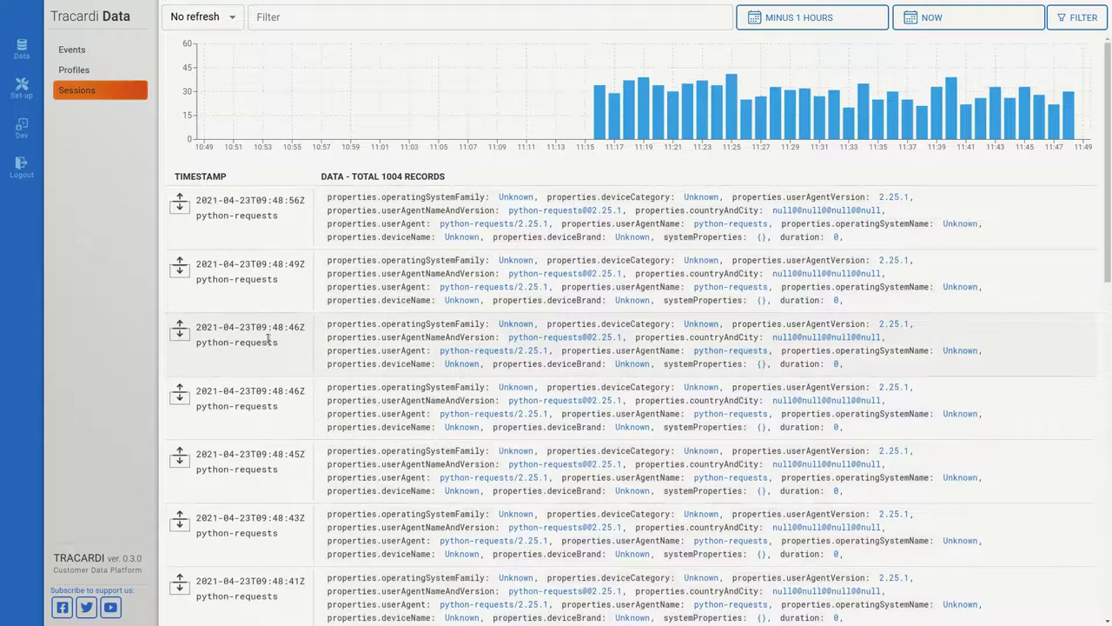
{"action": "left_click", "coordinate": [24, 90]}
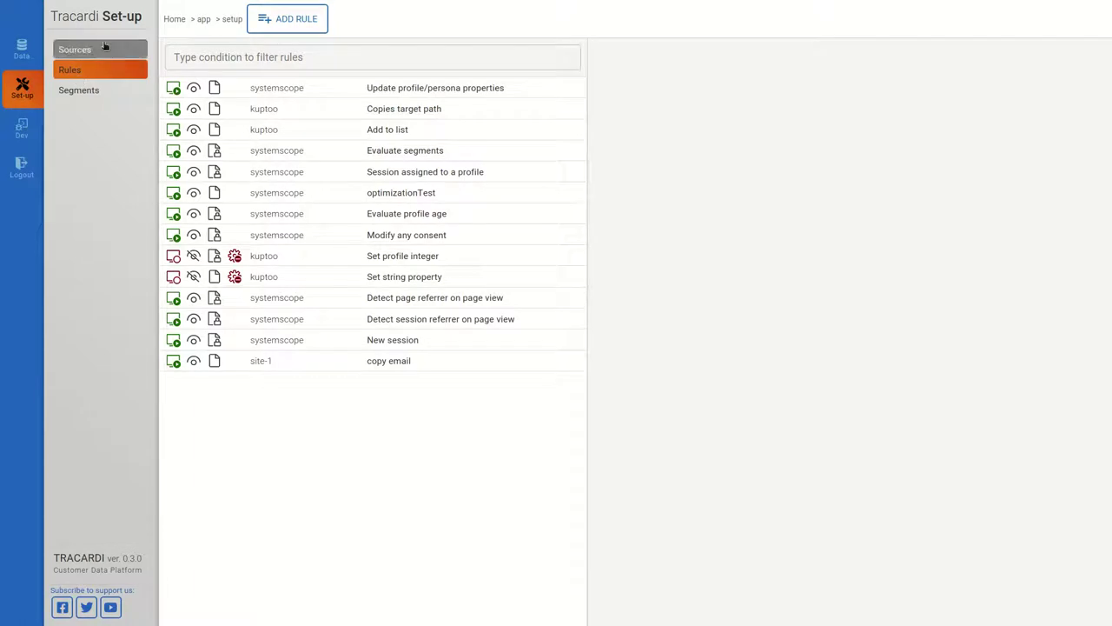
{"action": "left_click", "coordinate": [100, 52]}
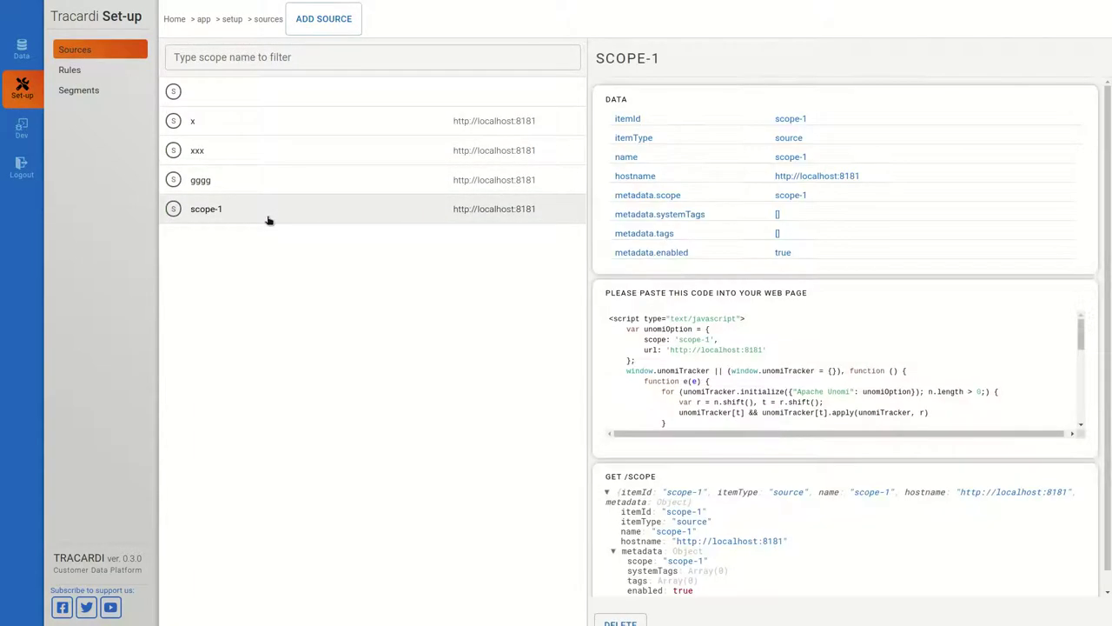
{"action": "scroll", "coordinate": [728, 319], "scroll_direction": "down", "scroll_amount": 3}
{"action": "scroll", "coordinate": [736, 344], "scroll_direction": "up", "scroll_amount": 3}
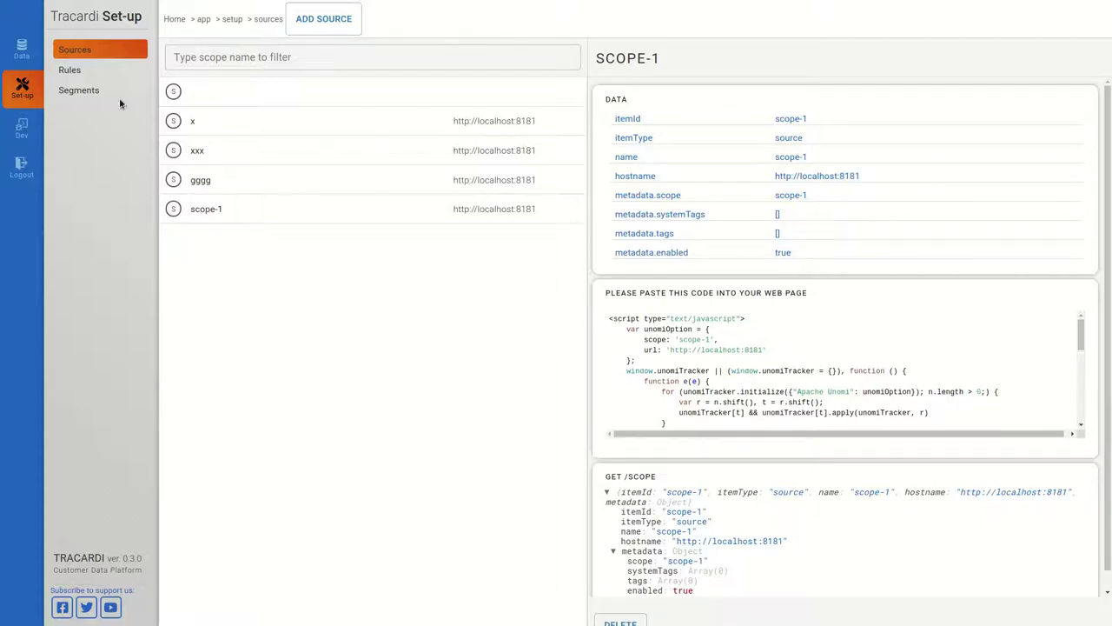
Open the Add to list rule and expand its first triggering event to examine the profileId
{"action": "left_click", "coordinate": [104, 75]}
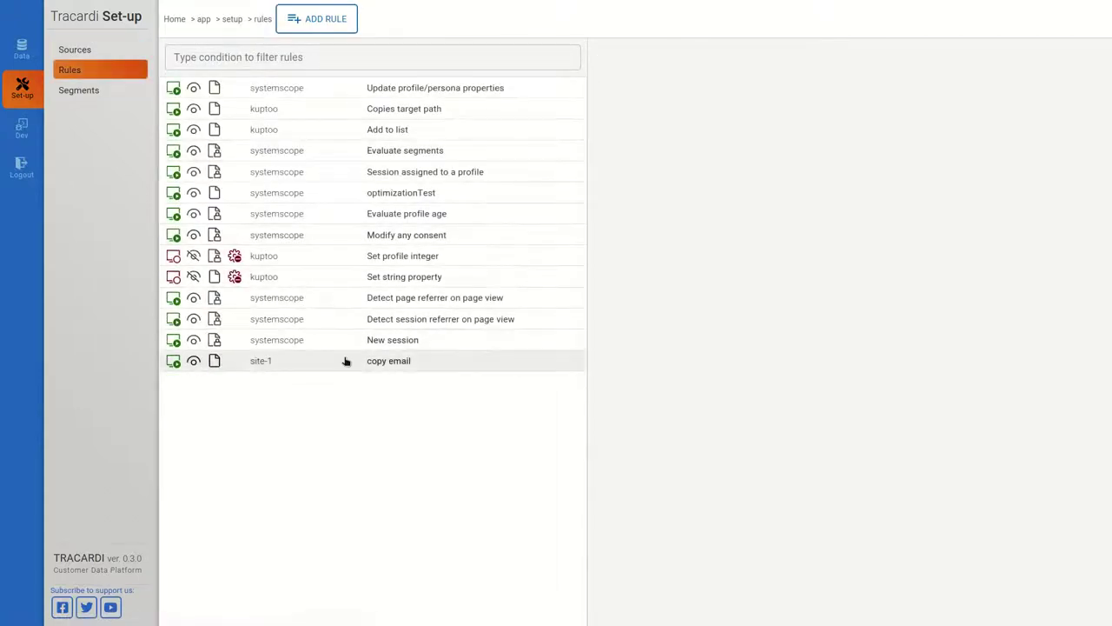
{"action": "left_click", "coordinate": [404, 132]}
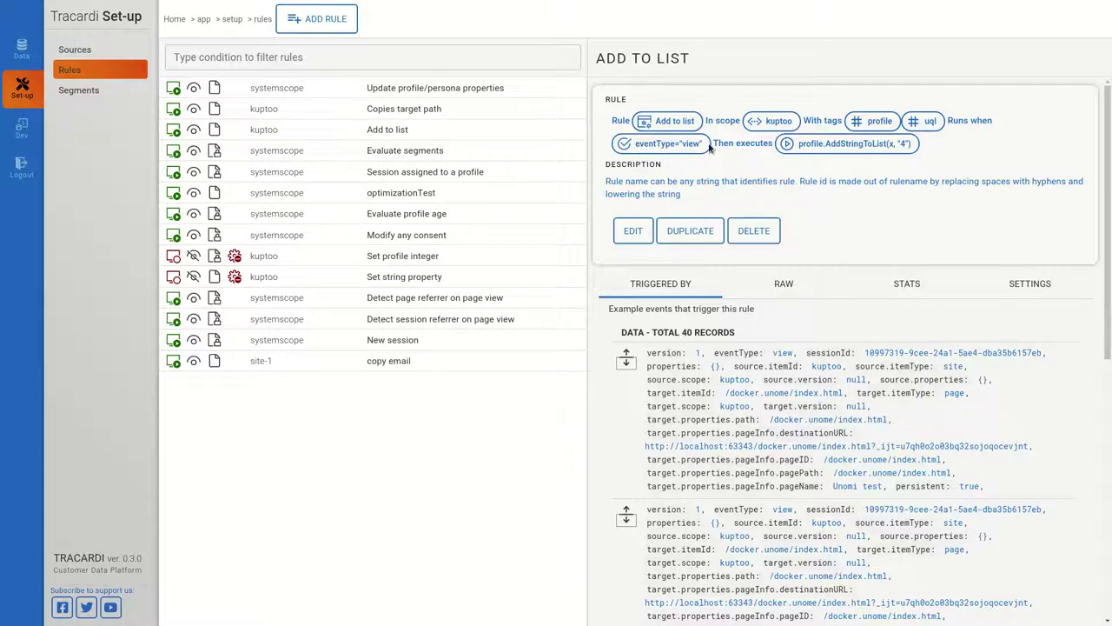
{"action": "left_click", "coordinate": [626, 358]}
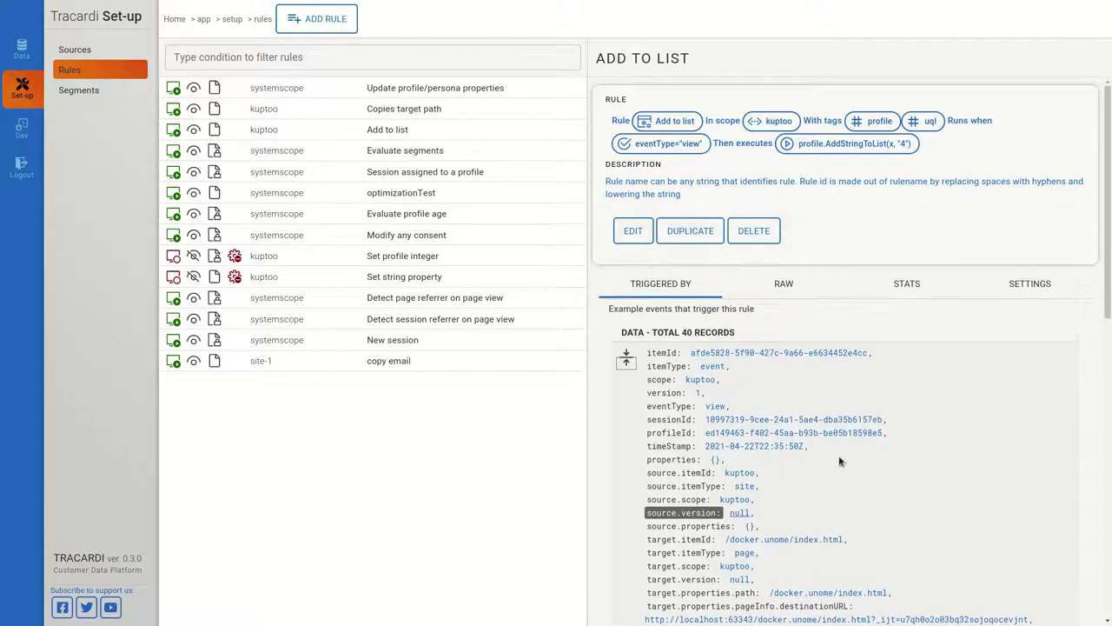
{"action": "scroll", "coordinate": [807, 466], "scroll_direction": "down", "scroll_amount": 2}
{"action": "scroll", "coordinate": [756, 469], "scroll_direction": "up", "scroll_amount": 1}
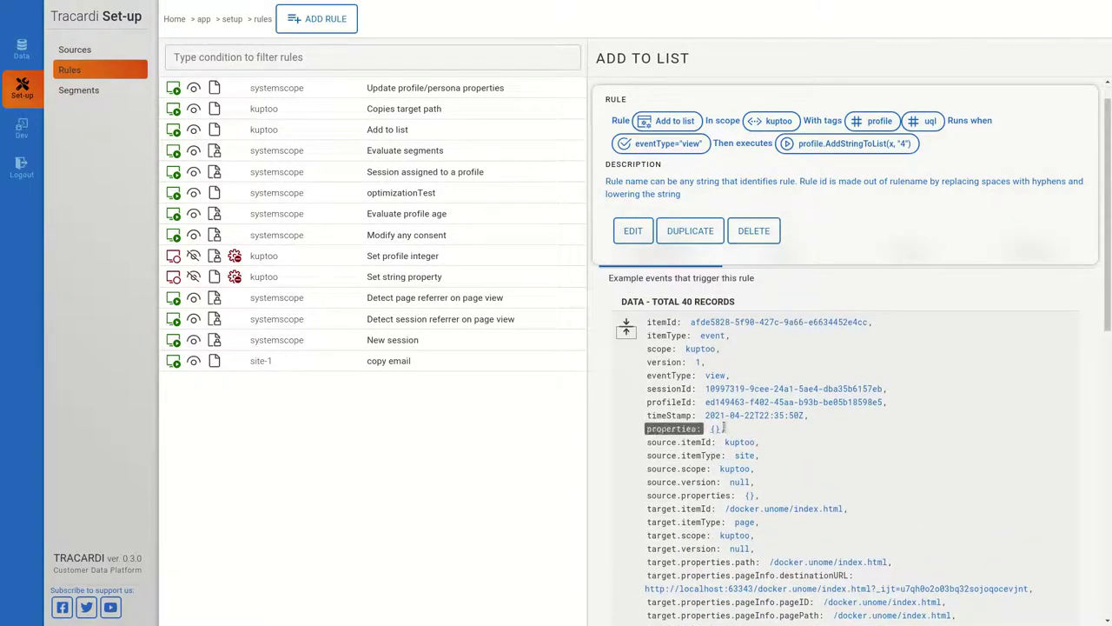
{"action": "triple_click", "coordinate": [735, 402]}
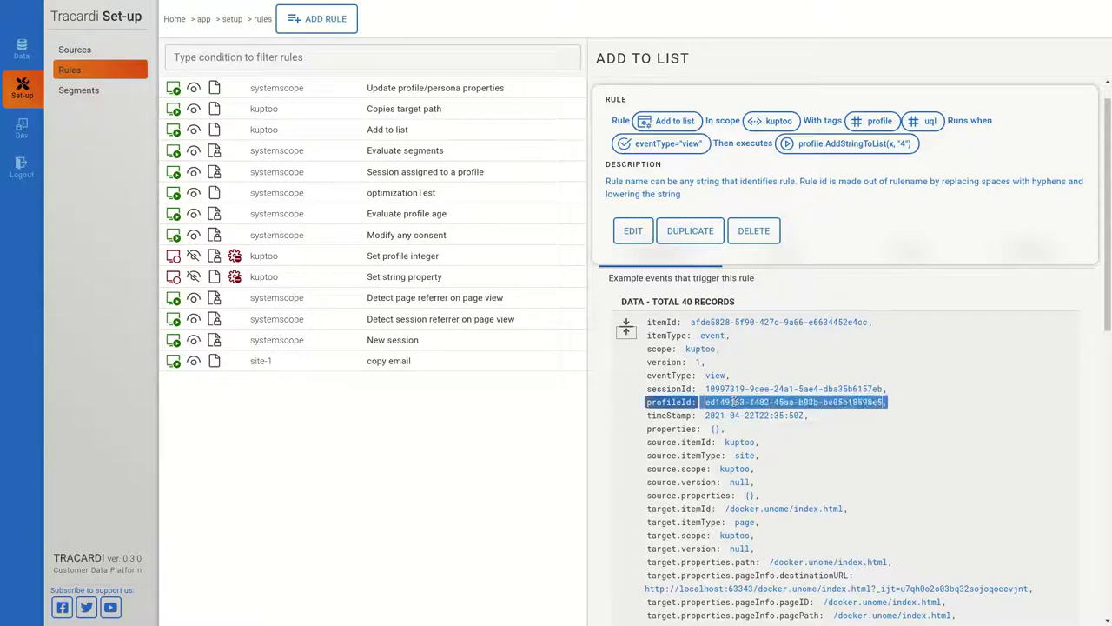
{"action": "left_click", "coordinate": [736, 403]}
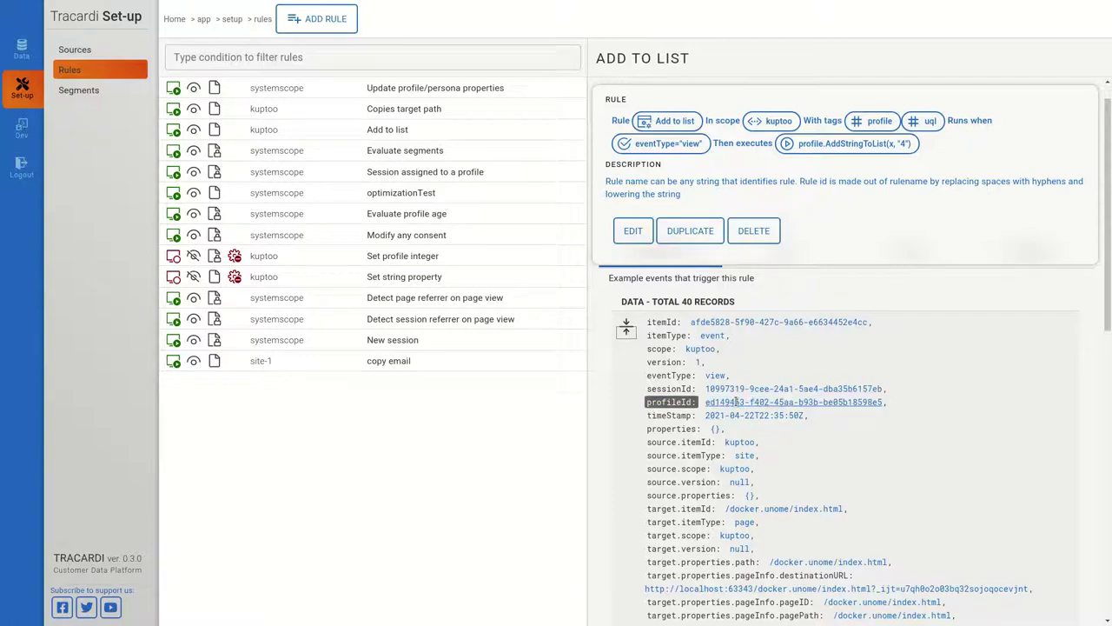
Filter the profiles data by an itemId equal to the profile ID of the rule's triggering event
{"action": "left_click", "coordinate": [21, 48]}
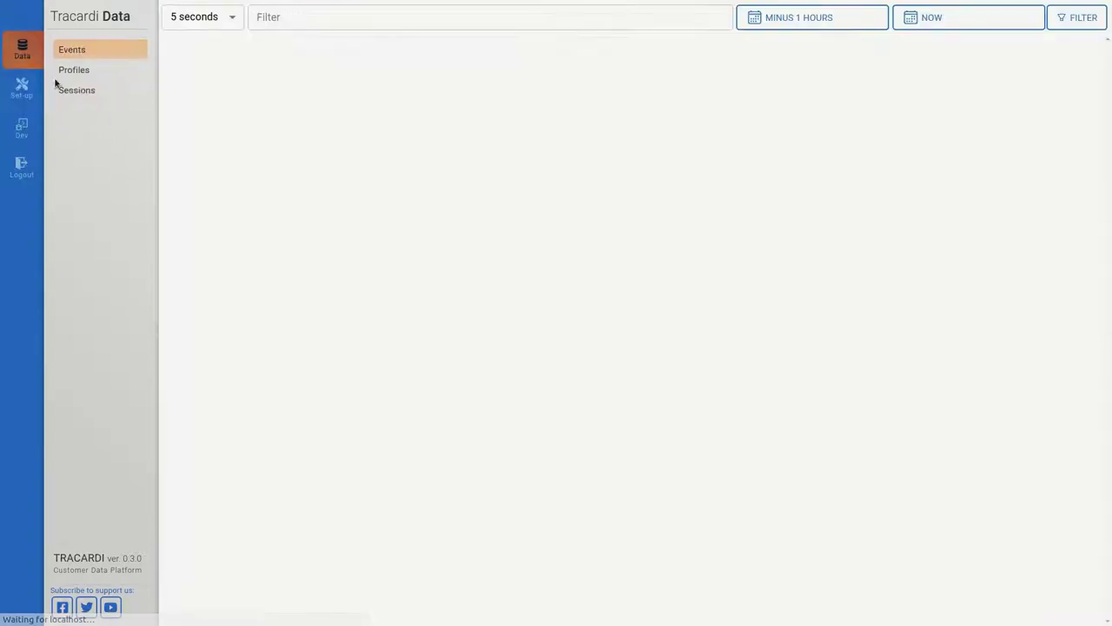
{"action": "left_click", "coordinate": [79, 70]}
{"action": "left_click", "coordinate": [317, 26]}
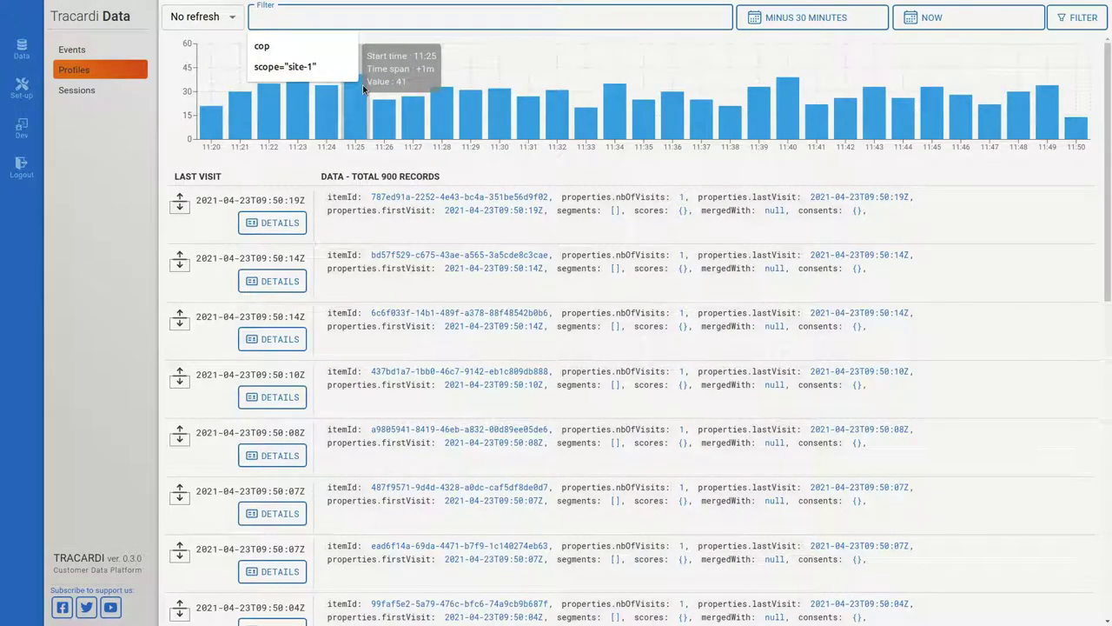
{"action": "type", "text": "itemId=\"ed149463-f402-45aa-b93b-be05b18598e5\""}
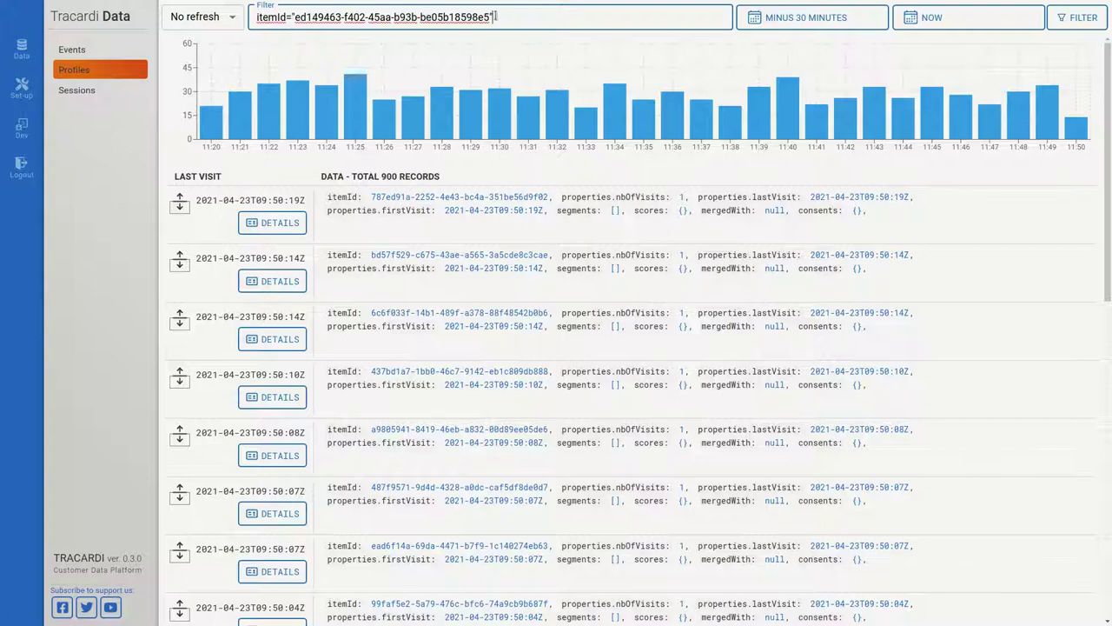
{"action": "left_click", "coordinate": [1075, 20]}
{"action": "left_click", "coordinate": [508, 20]}
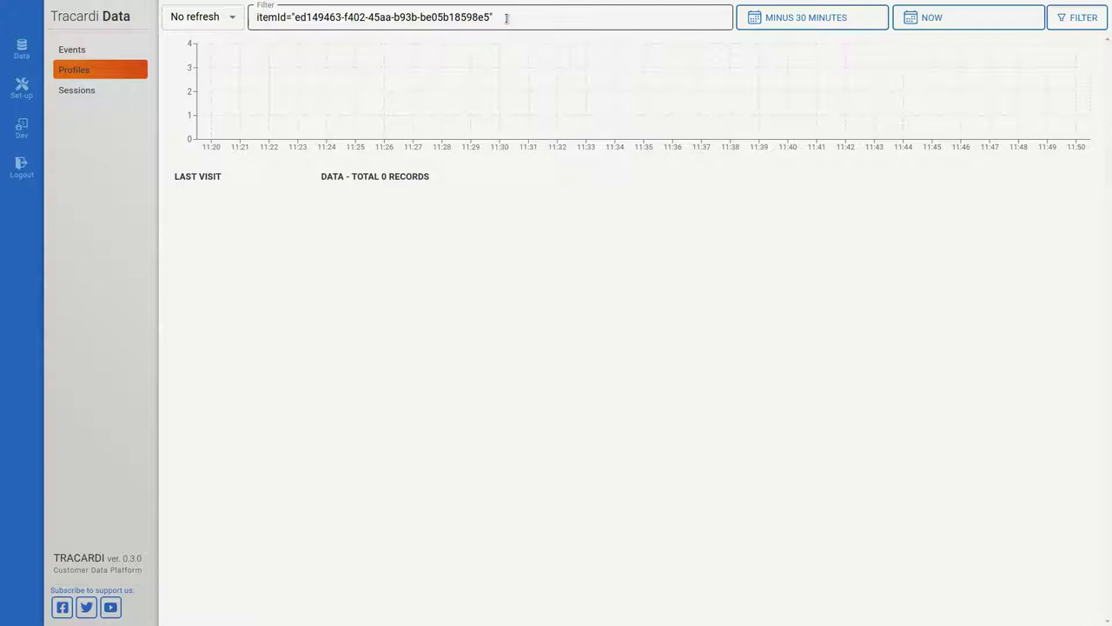
Extend the filtered profiles' time range to minus 1 month, apply it, and expand the matching profile record
{"action": "left_click", "coordinate": [837, 19]}
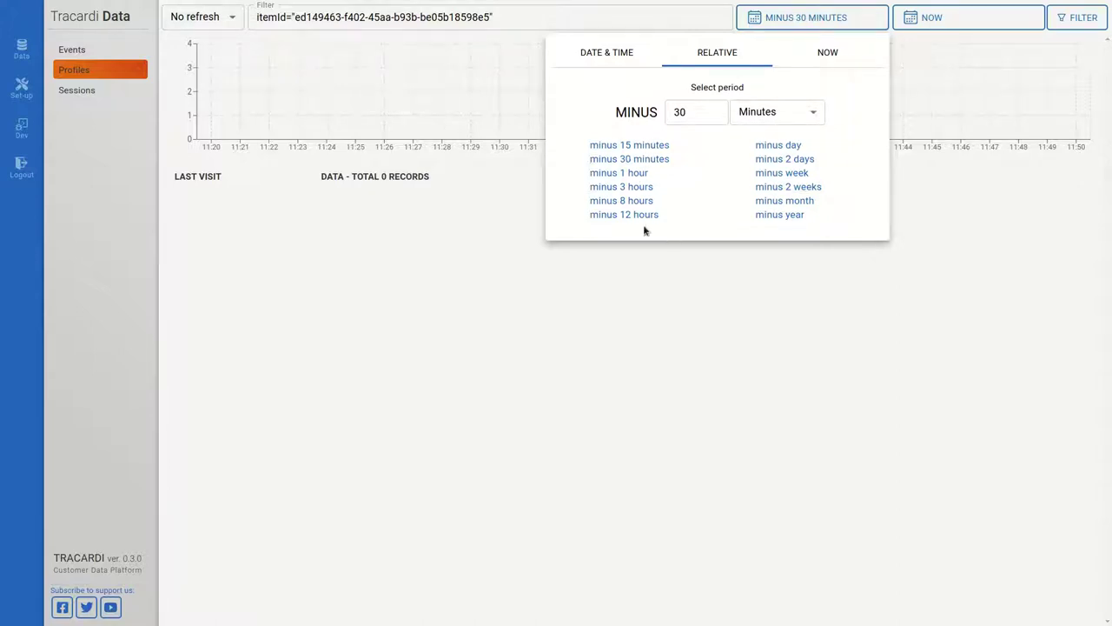
{"action": "left_click", "coordinate": [794, 204]}
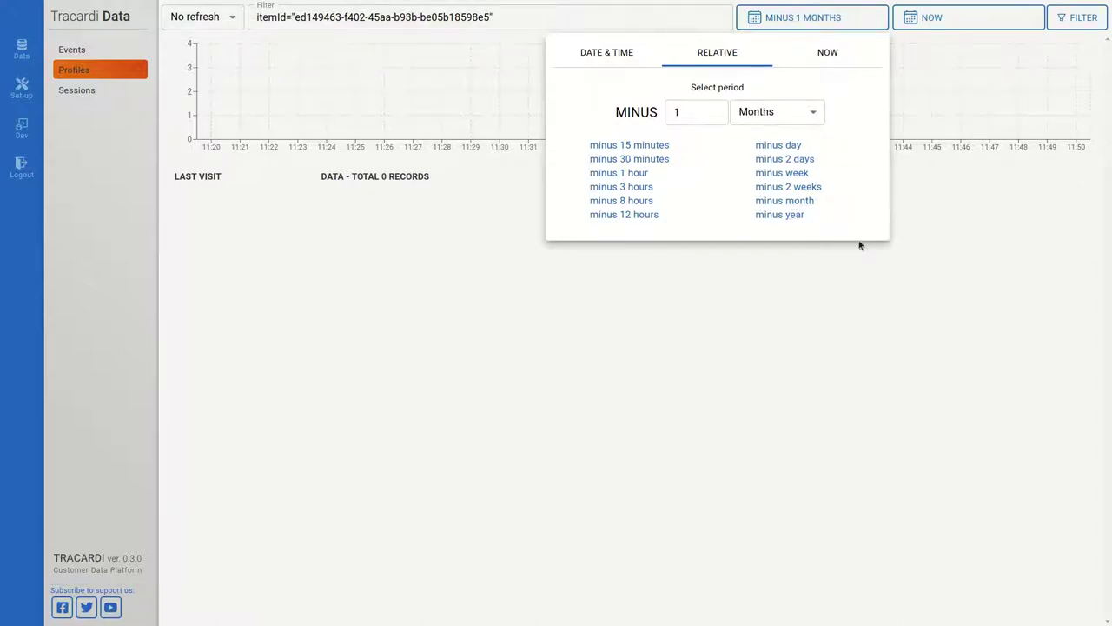
{"action": "left_click", "coordinate": [1075, 20]}
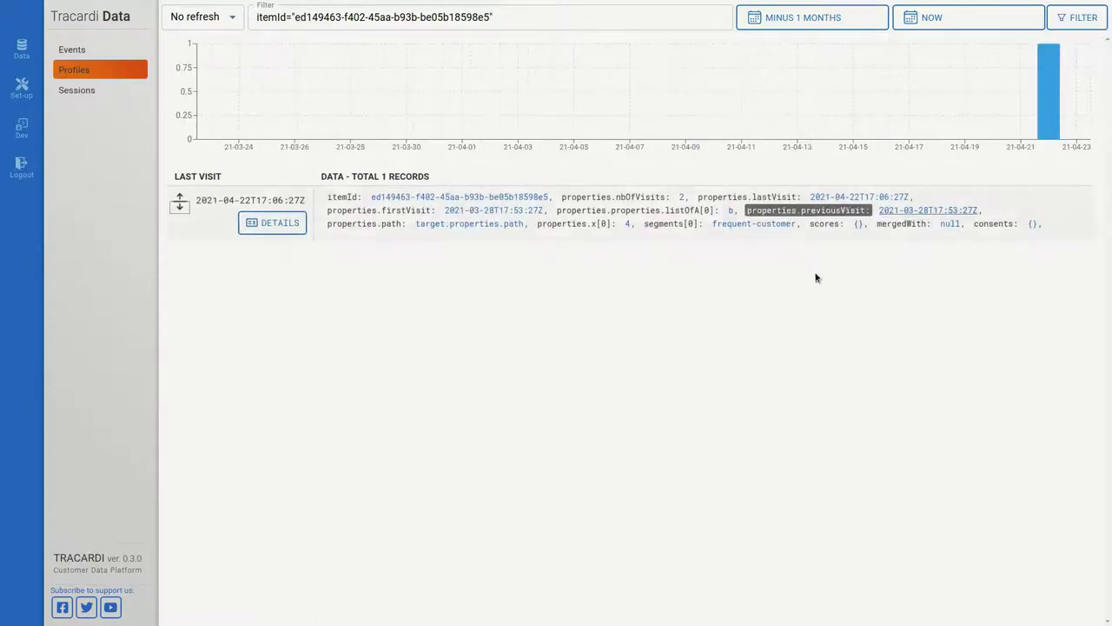
{"action": "left_click", "coordinate": [179, 204]}
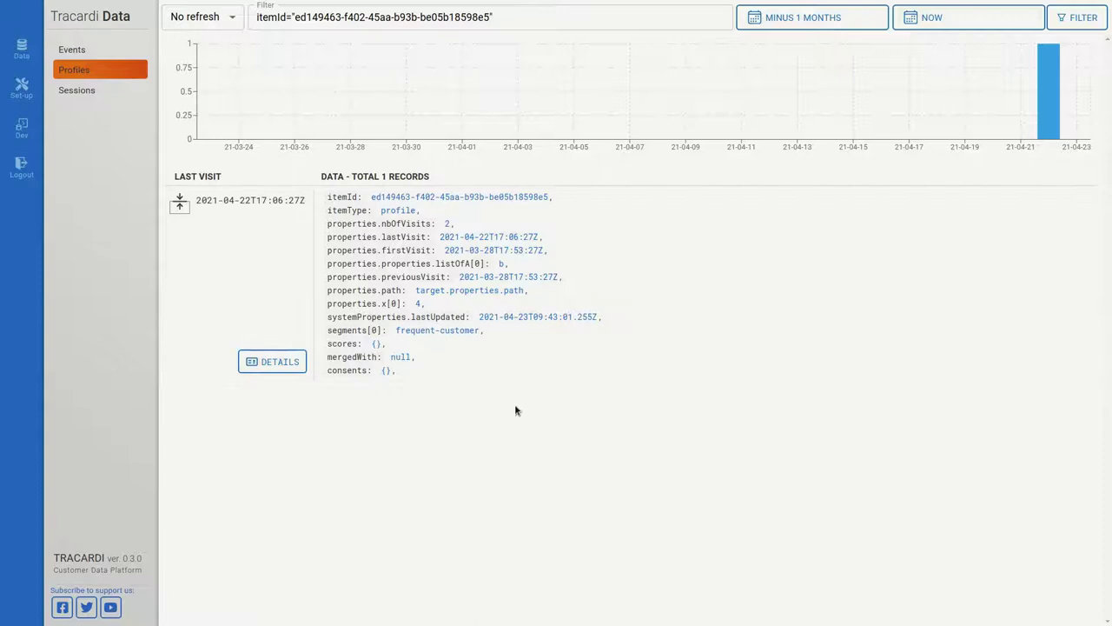
Reopen the Add to list rule and examine its triggering events, raw definition and execution statistics
{"action": "left_click", "coordinate": [22, 87]}
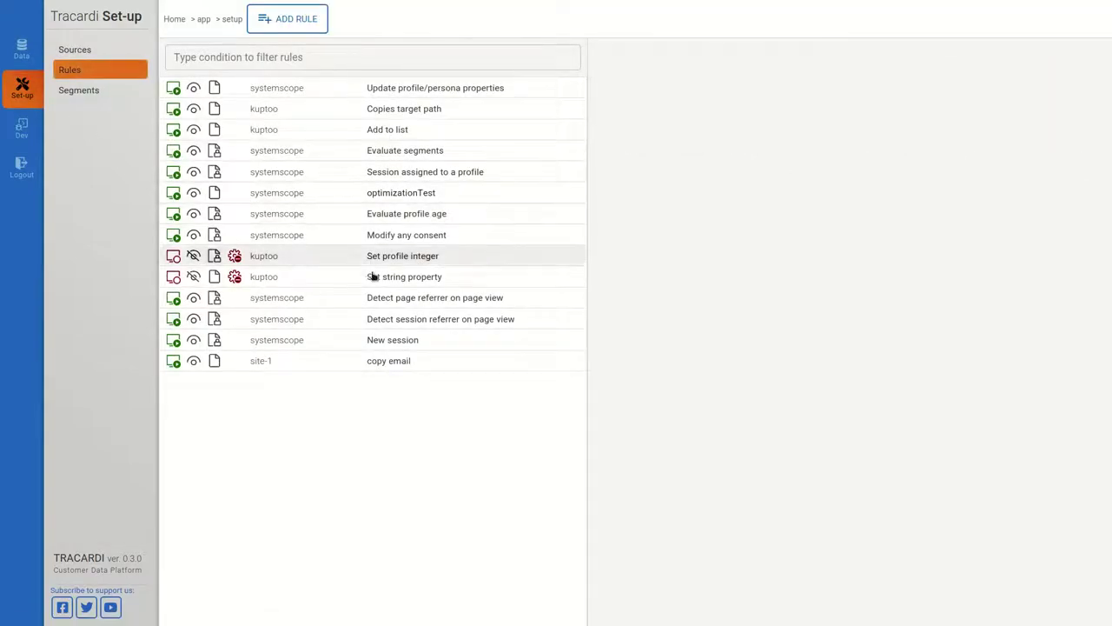
{"action": "left_click", "coordinate": [348, 131]}
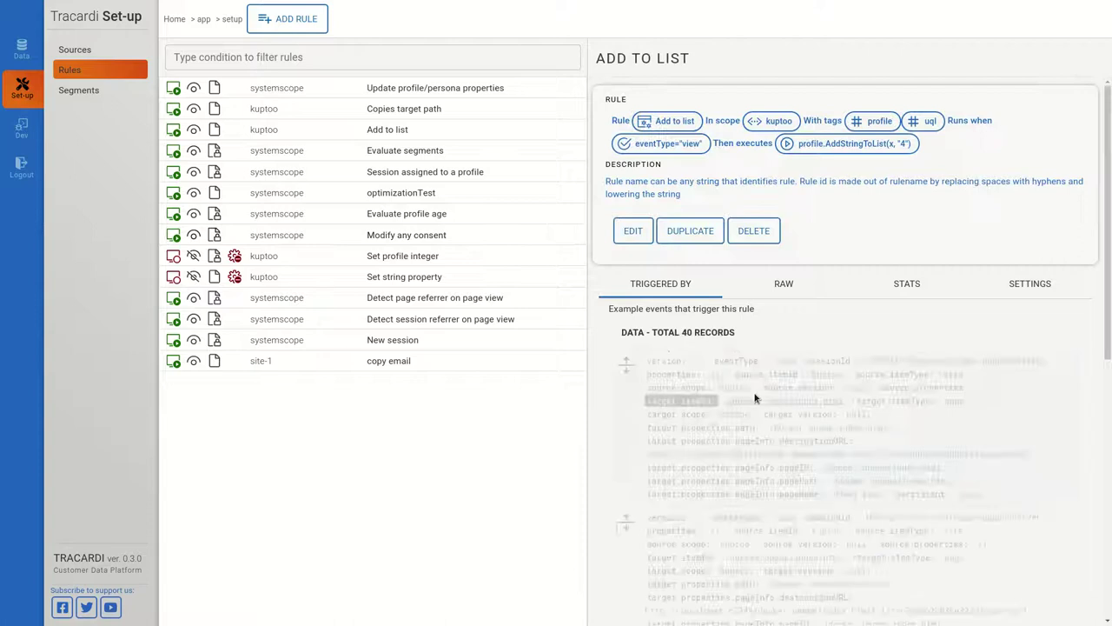
{"action": "scroll", "coordinate": [733, 348], "scroll_direction": "down", "scroll_amount": 3}
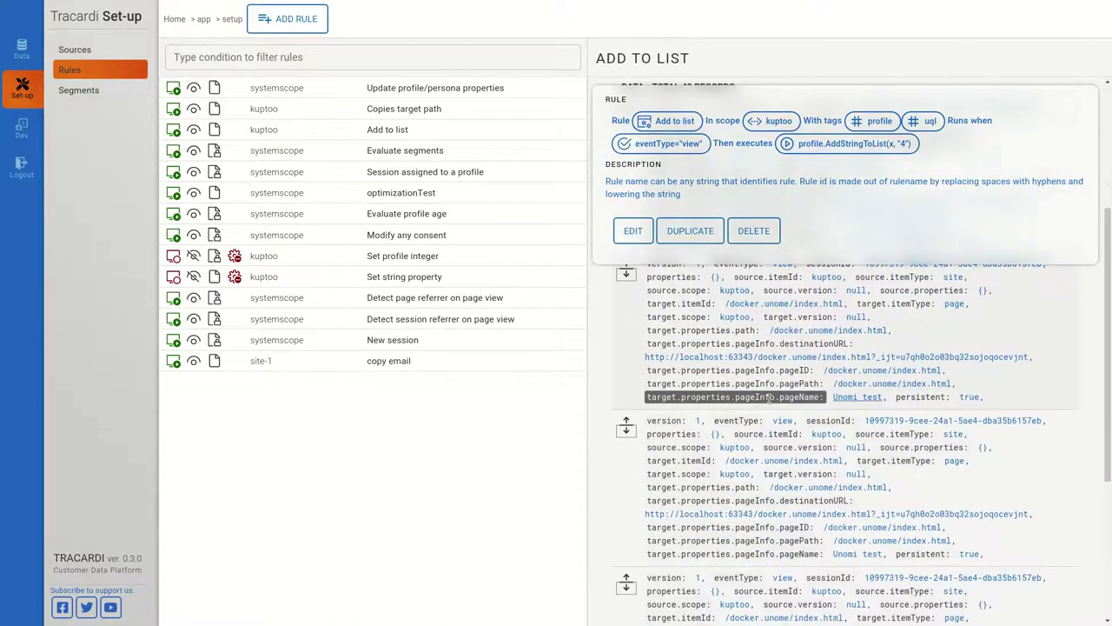
{"action": "scroll", "coordinate": [780, 493], "scroll_direction": "down", "scroll_amount": 1}
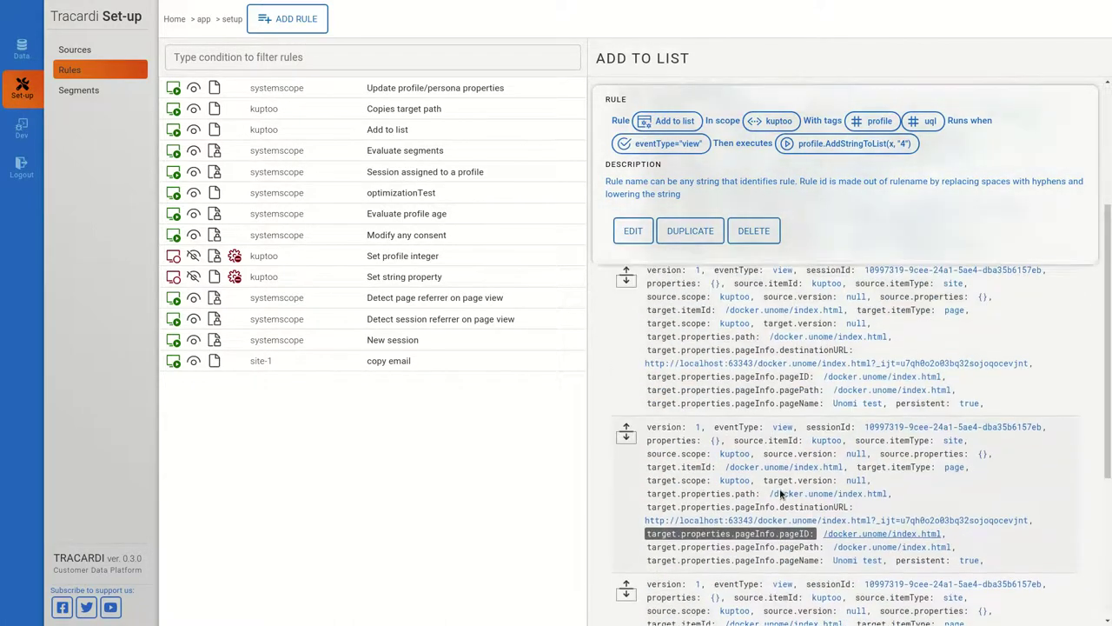
{"action": "scroll", "coordinate": [780, 494], "scroll_direction": "up", "scroll_amount": 5}
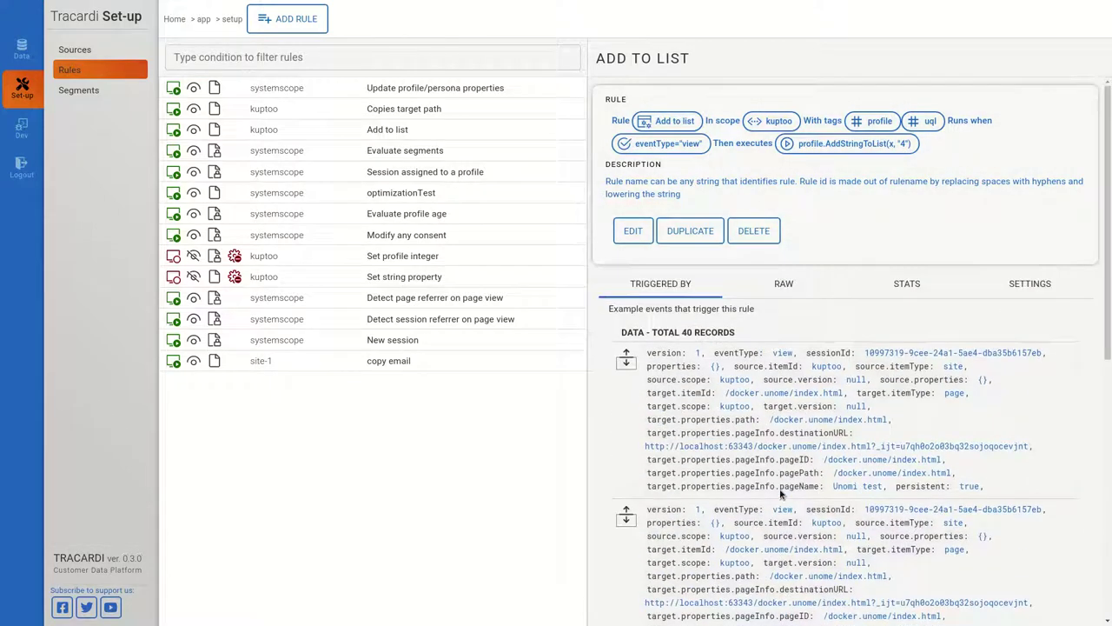
{"action": "left_click", "coordinate": [784, 287]}
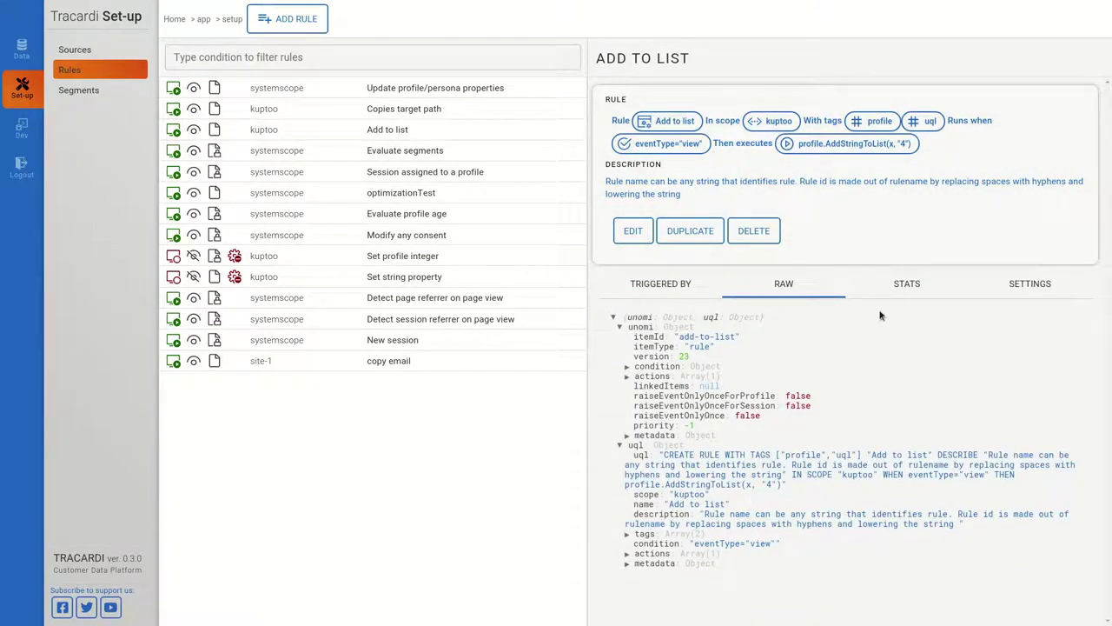
{"action": "left_click", "coordinate": [908, 292]}
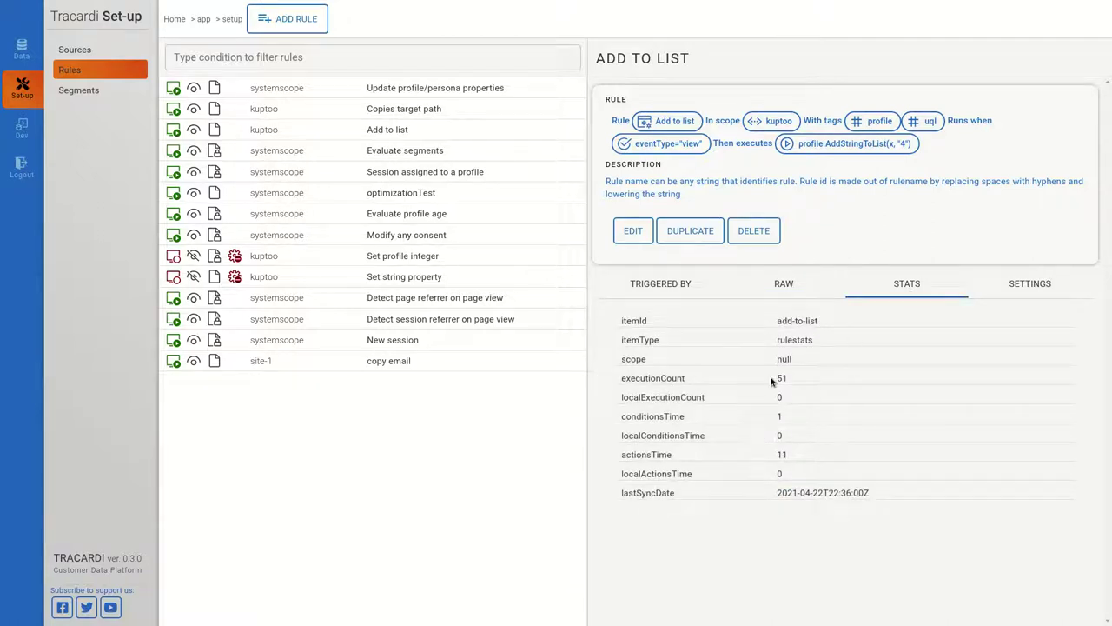
Turn on the Read only option in the Add to list rule's settings
{"action": "left_click", "coordinate": [1047, 289]}
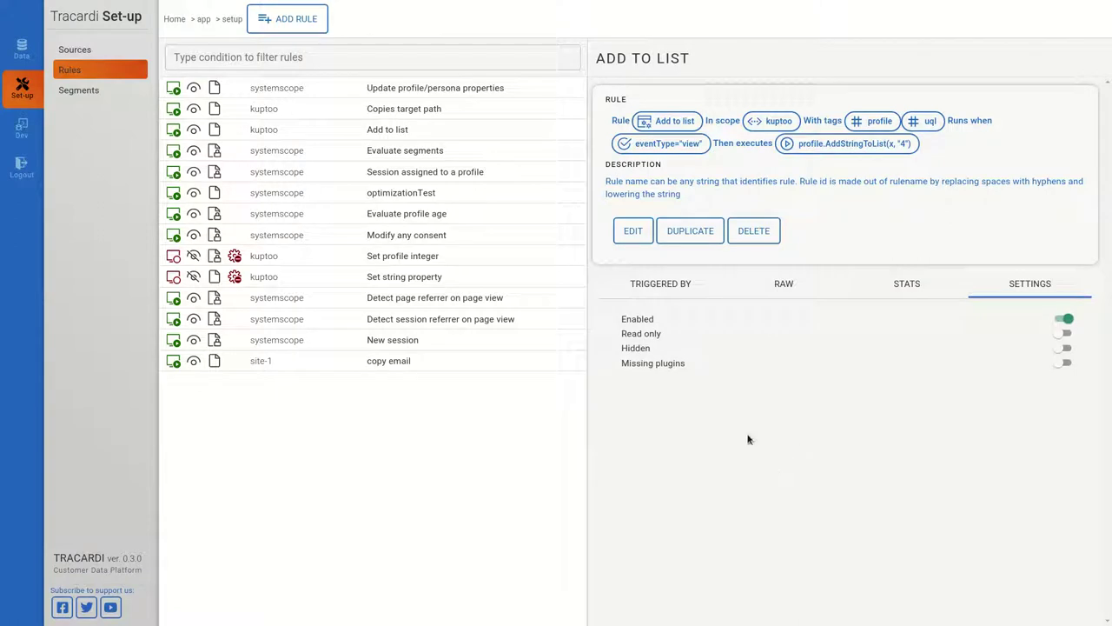
{"action": "left_click", "coordinate": [1066, 333]}
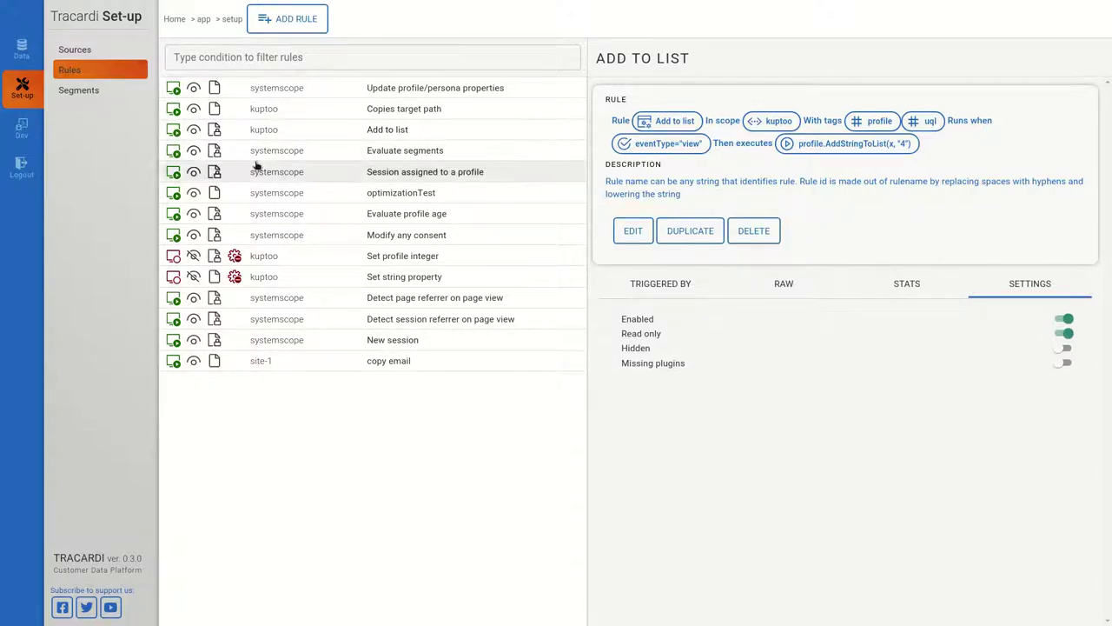
Go to the segments list and examine the logic of the Frequent customer segment
{"action": "left_click", "coordinate": [78, 89]}
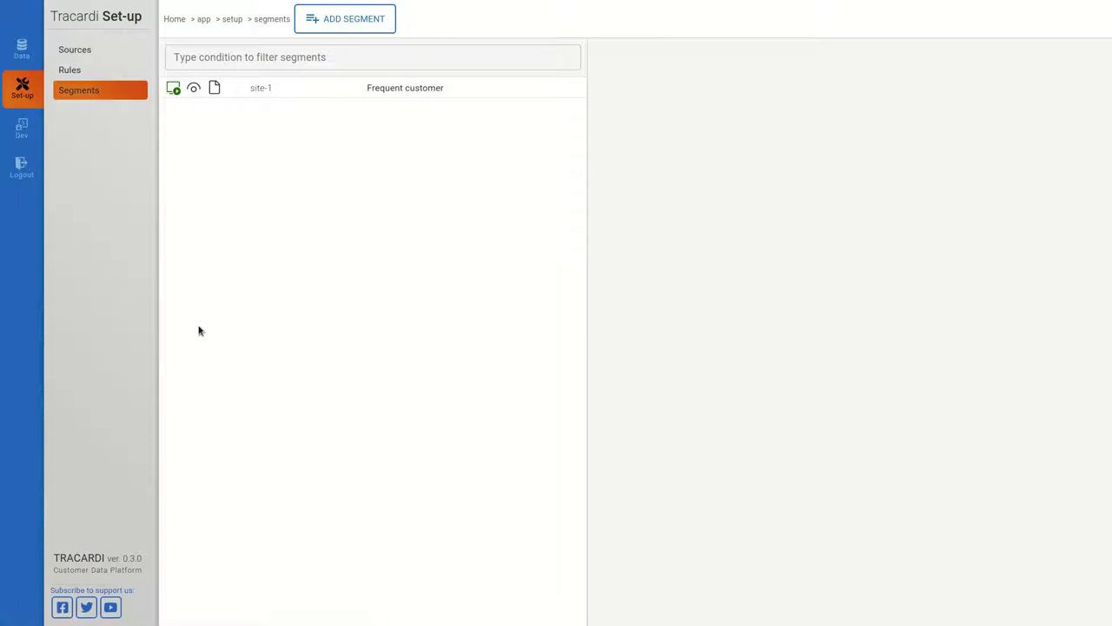
{"action": "left_click", "coordinate": [287, 96]}
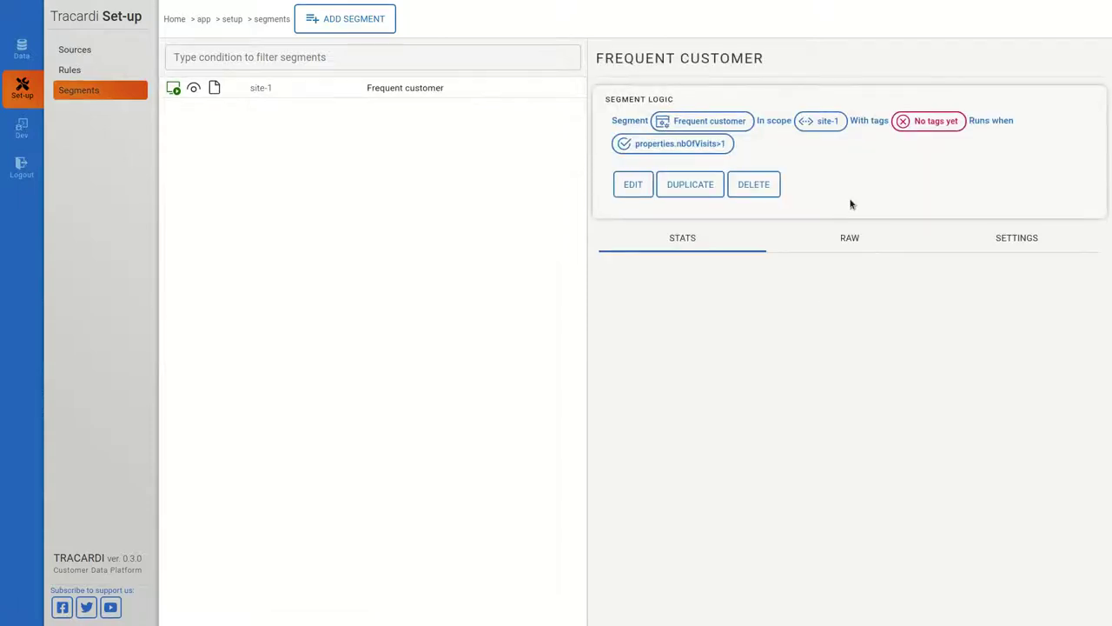
Start a new rule with the condition eventType="identify", and evaluate and save that condition
{"action": "left_click", "coordinate": [100, 69]}
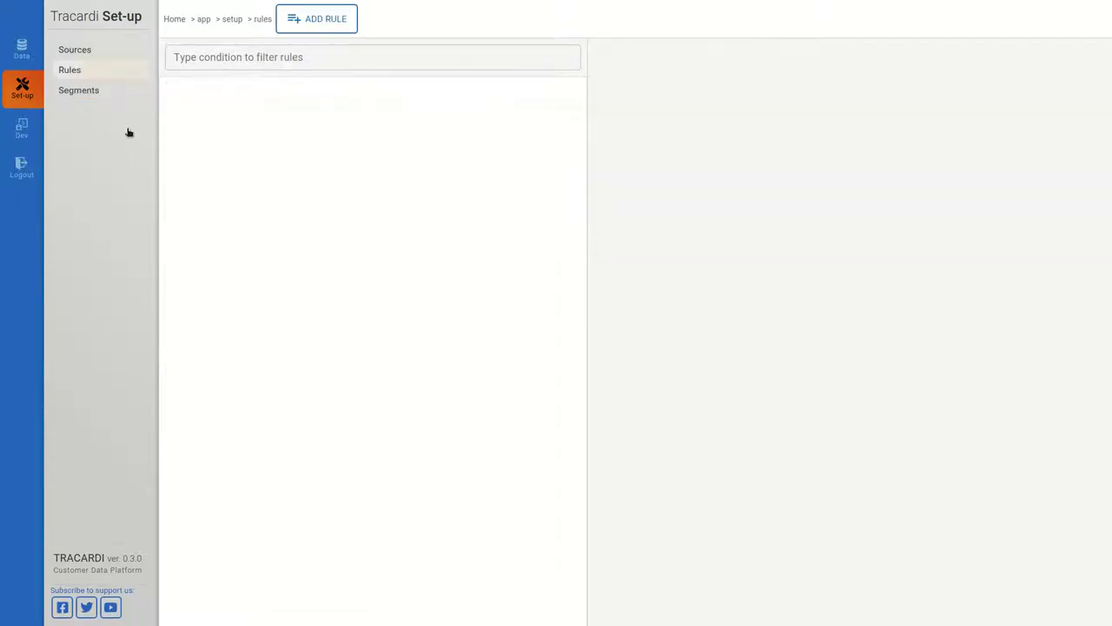
{"action": "left_click", "coordinate": [320, 21]}
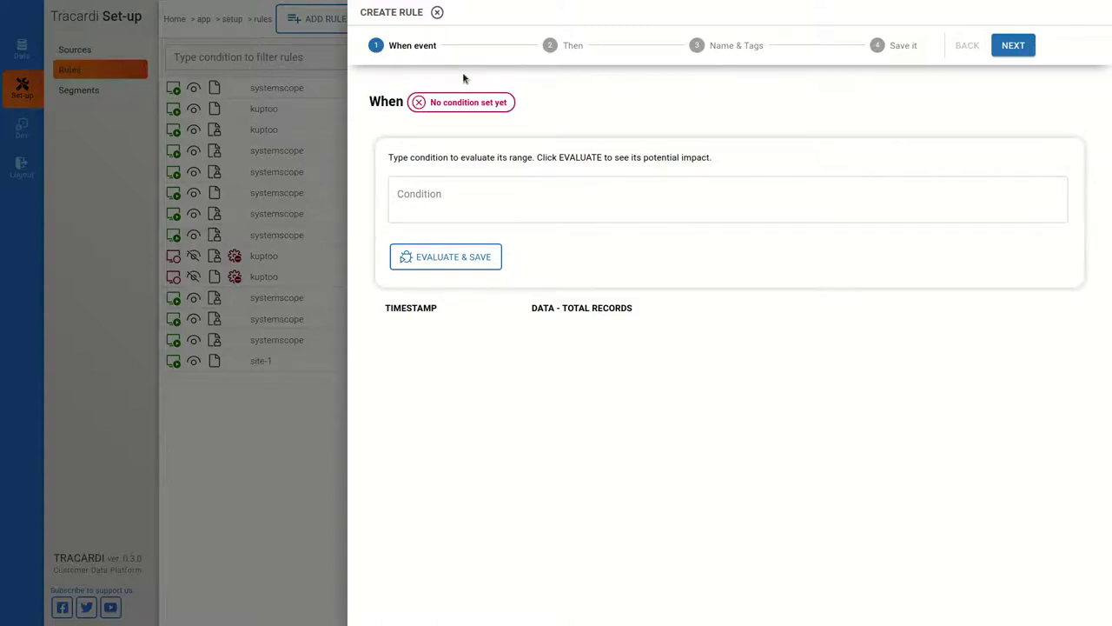
{"action": "left_click", "coordinate": [417, 185]}
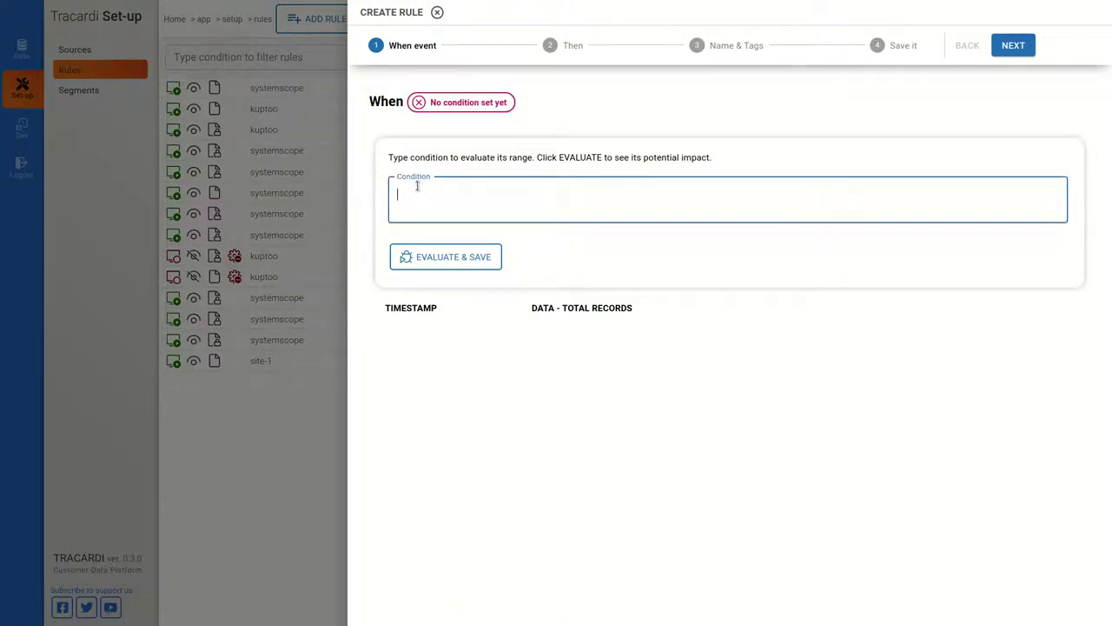
{"action": "type", "text": "eventType=\"identyf"}
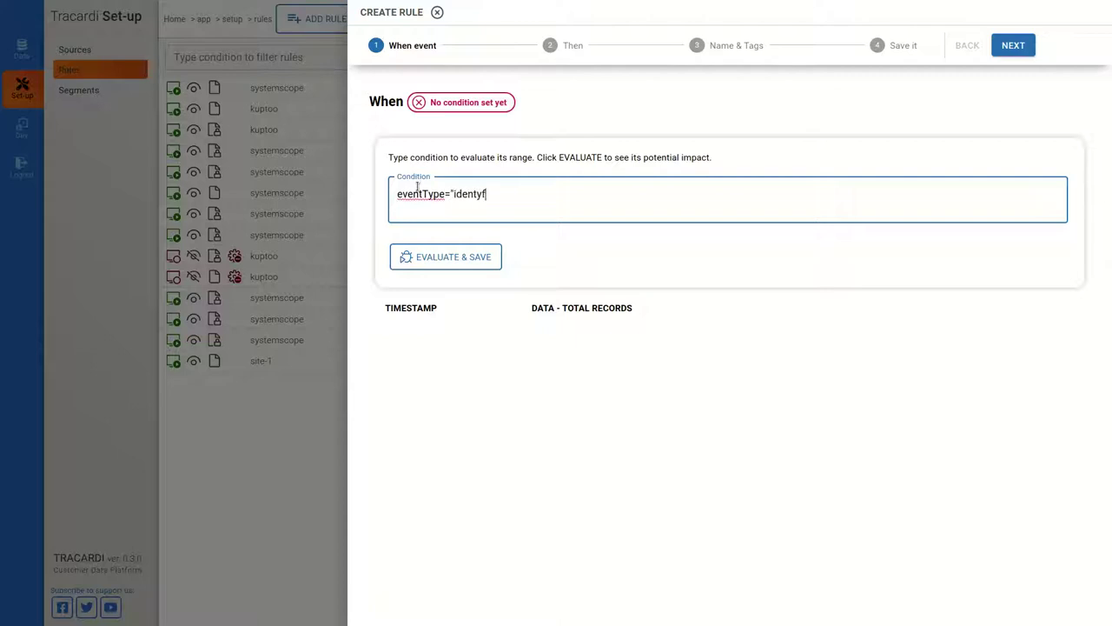
{"action": "left_click", "coordinate": [477, 194]}
{"action": "key", "text": "BackSpace"}
{"action": "type", "text": "i"}
{"action": "left_click", "coordinate": [470, 257]}
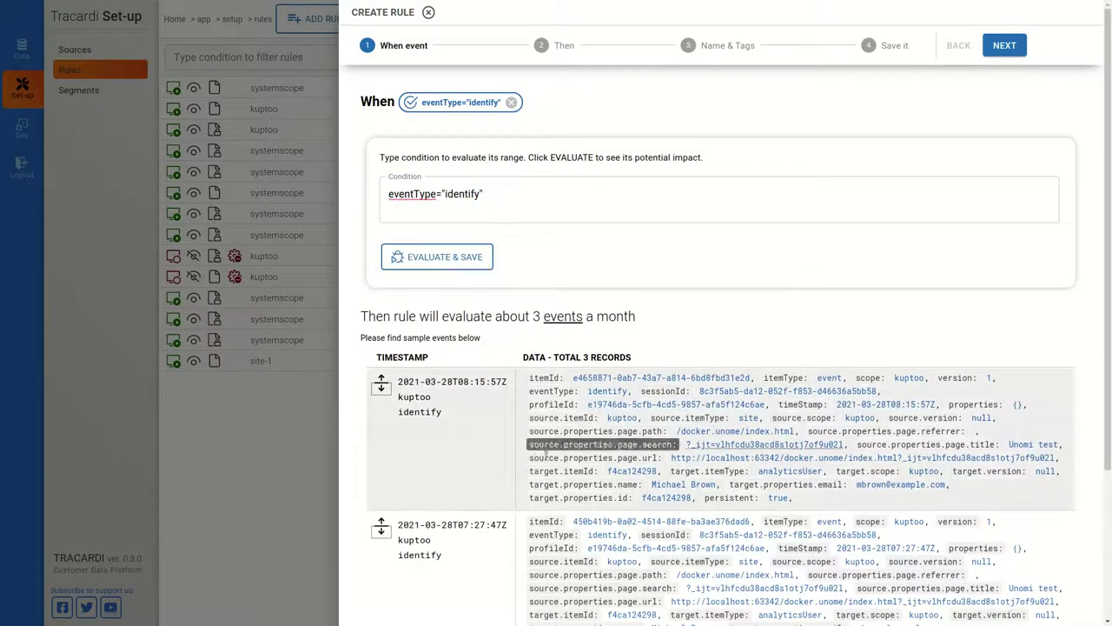
Expand the first sample identify event and copy its property name target.properties.email
{"action": "scroll", "coordinate": [498, 453], "scroll_direction": "down", "scroll_amount": 1}
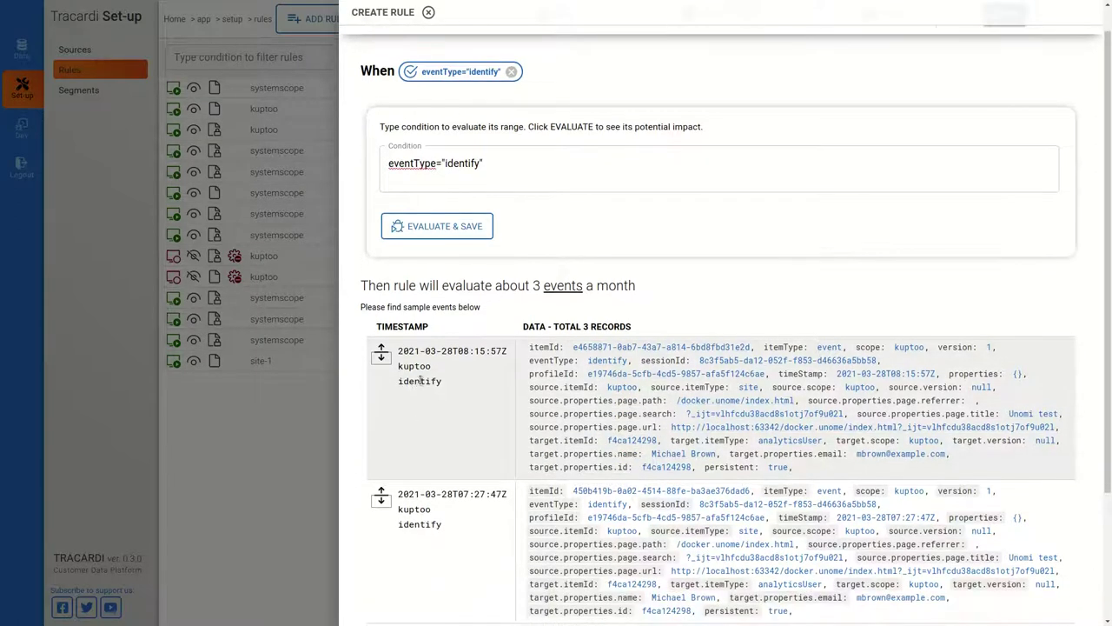
{"action": "scroll", "coordinate": [452, 402], "scroll_direction": "down", "scroll_amount": 2}
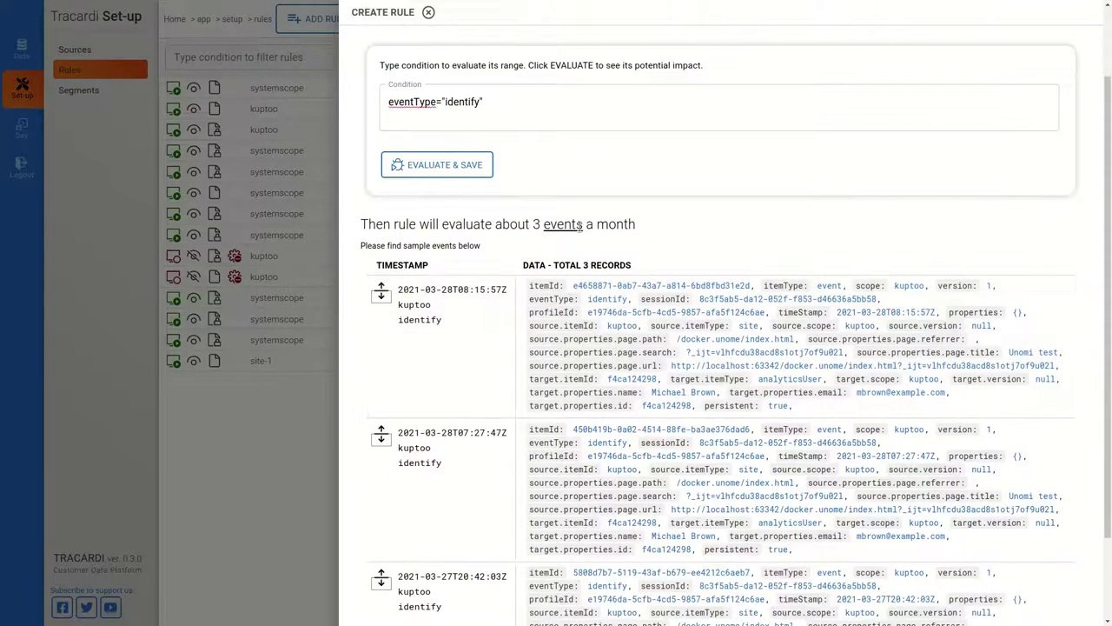
{"action": "scroll", "coordinate": [547, 374], "scroll_direction": "up", "scroll_amount": 3}
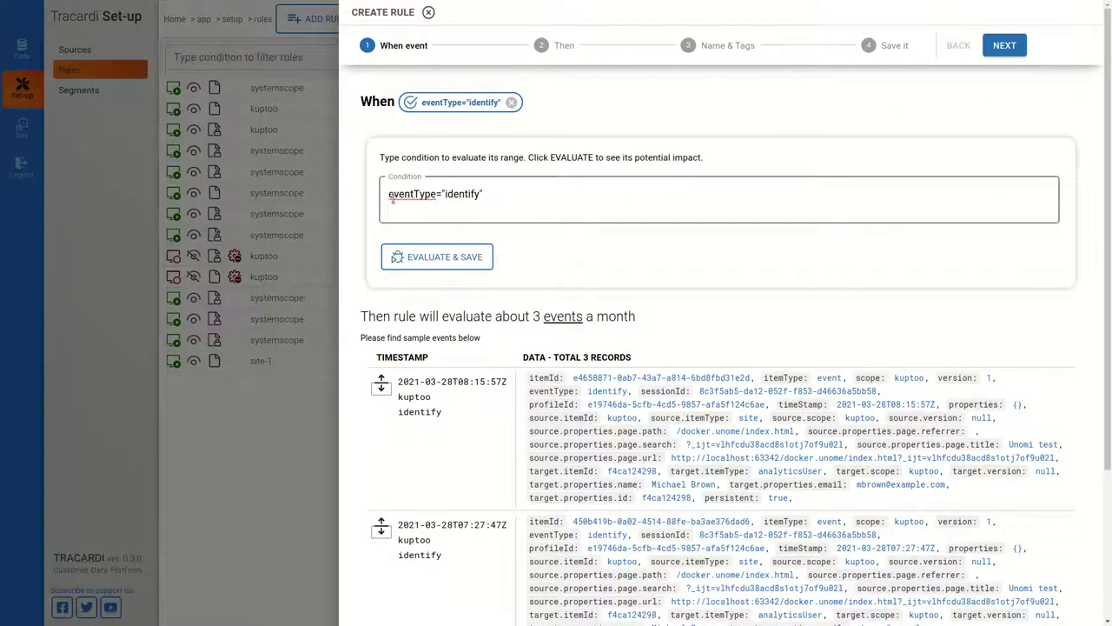
{"action": "left_click", "coordinate": [379, 383]}
{"action": "scroll", "coordinate": [524, 475], "scroll_direction": "down", "scroll_amount": 5}
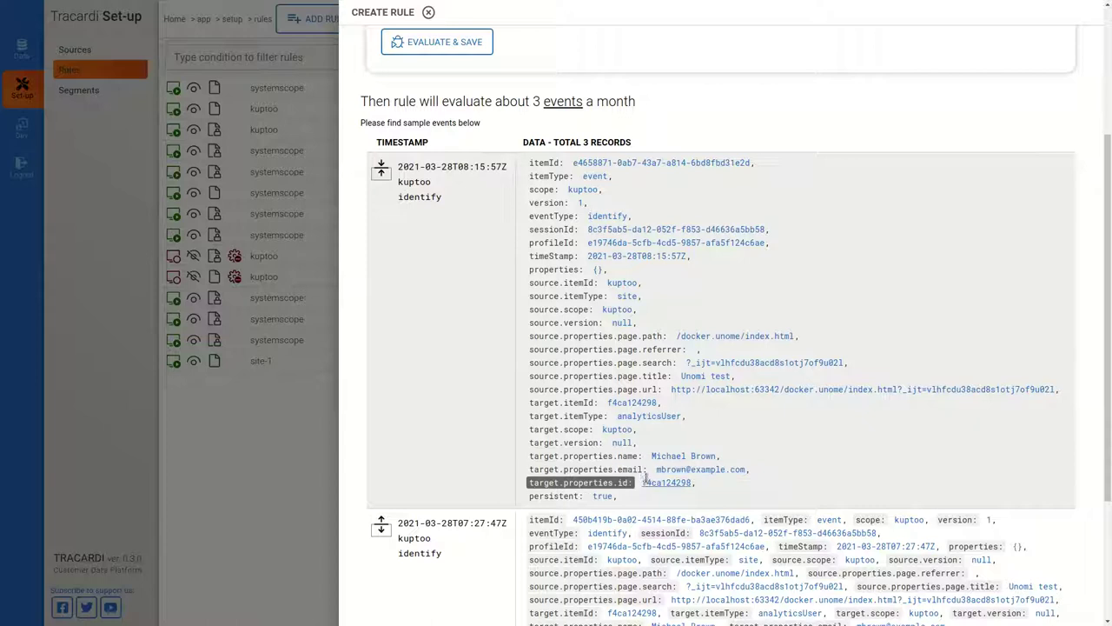
{"action": "left_click_drag", "start_coordinate": [644, 469], "coordinate": [528, 475]}
{"action": "key", "text": "ctrl+c"}
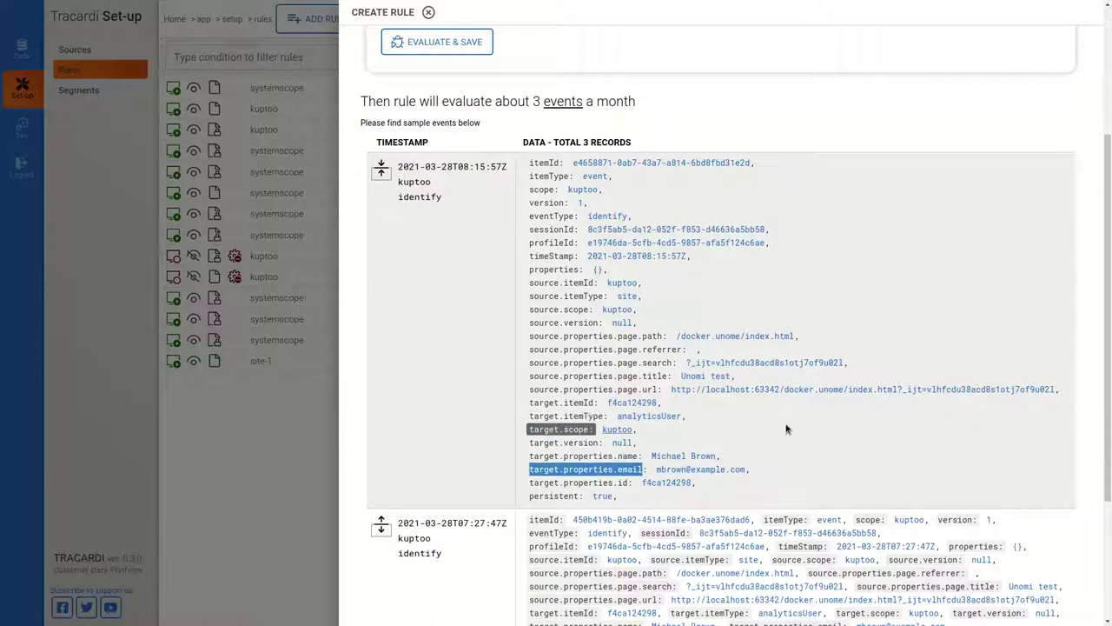
Add a profile.Copy action to the rule that makes profile property pii.email equal to event property target.properties.email
{"action": "scroll", "coordinate": [786, 428], "scroll_direction": "up", "scroll_amount": 5}
{"action": "left_click", "coordinate": [1013, 47]}
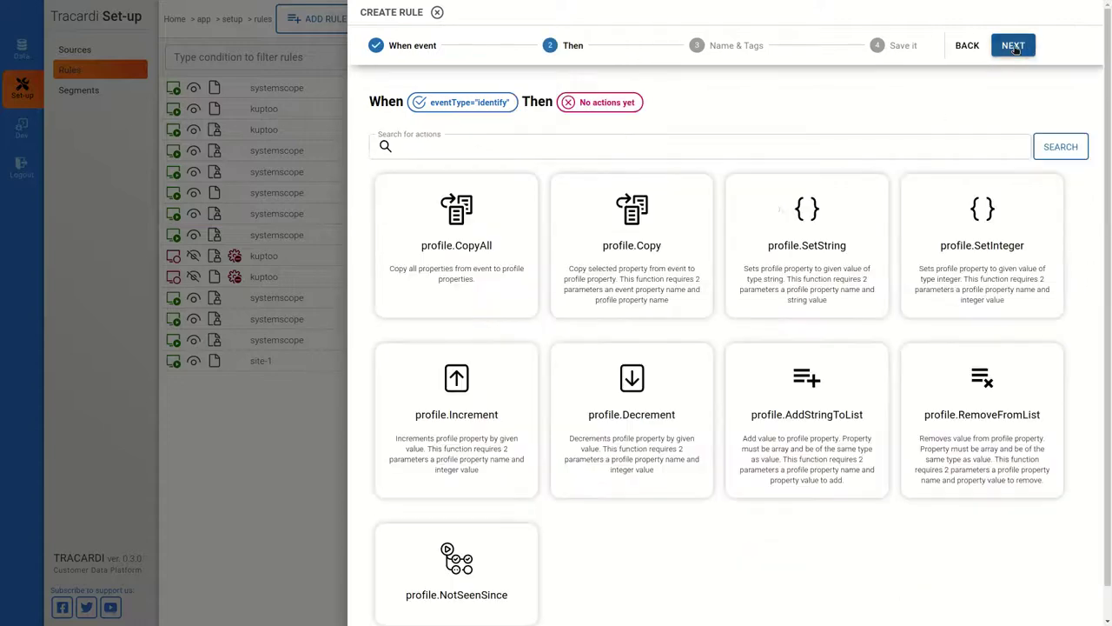
{"action": "left_click", "coordinate": [619, 257]}
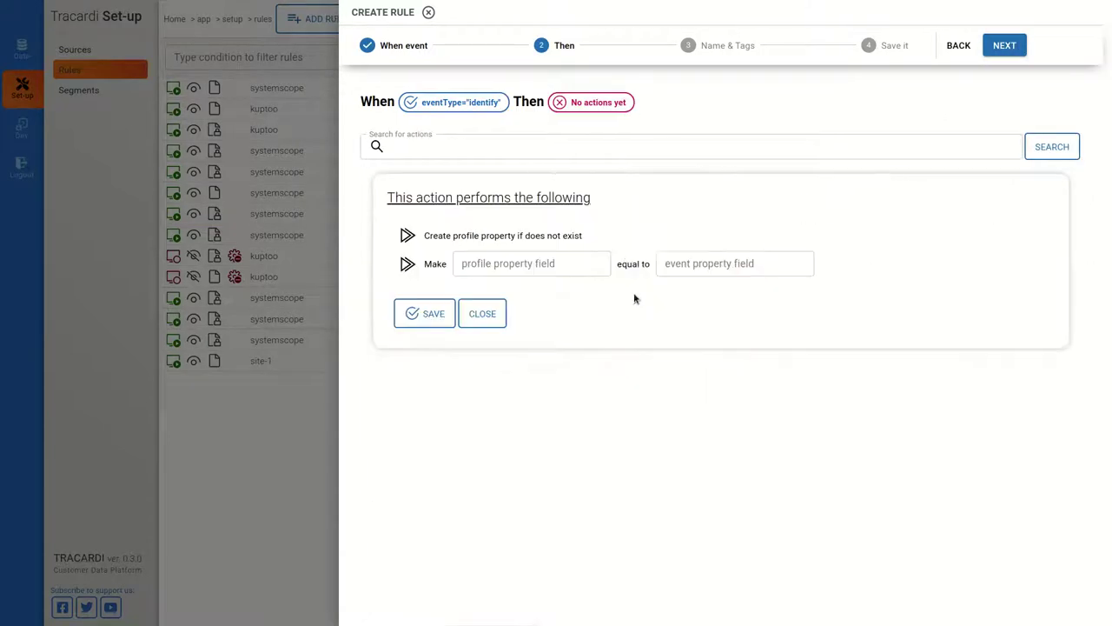
{"action": "left_click", "coordinate": [465, 265]}
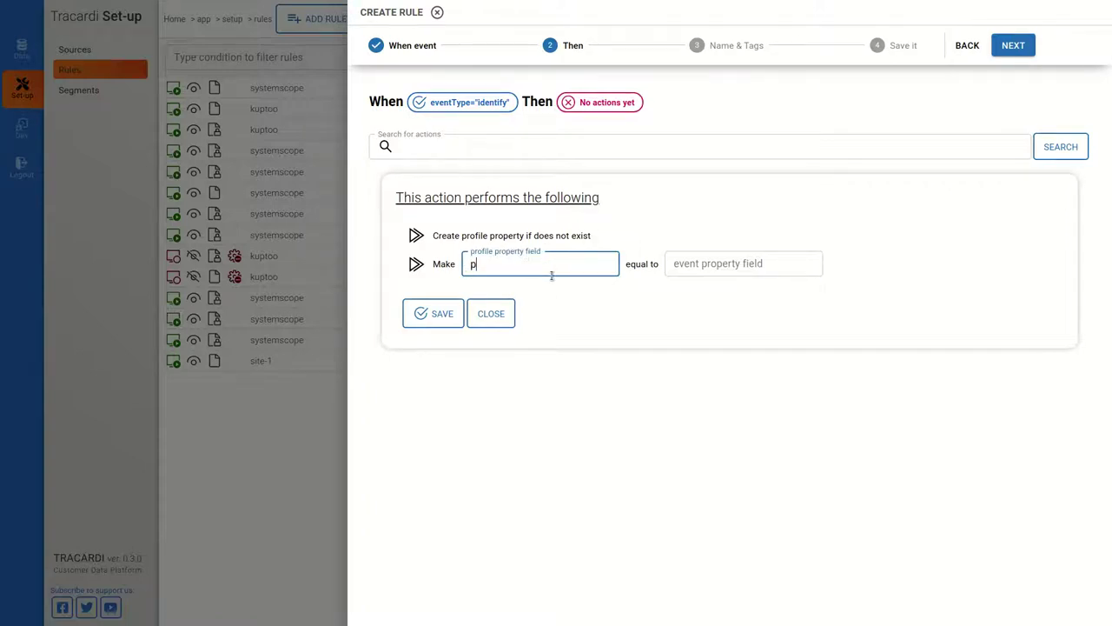
{"action": "type", "text": "pii.email"}
{"action": "left_click", "coordinate": [705, 271]}
{"action": "key", "text": "ctrl+v"}
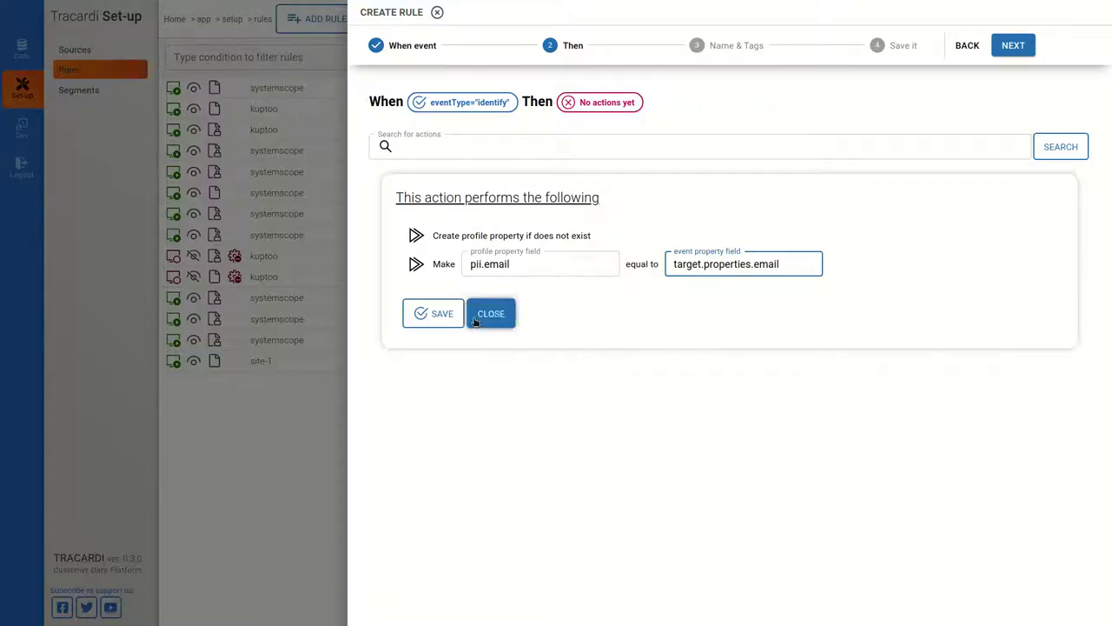
{"action": "left_click", "coordinate": [435, 316]}
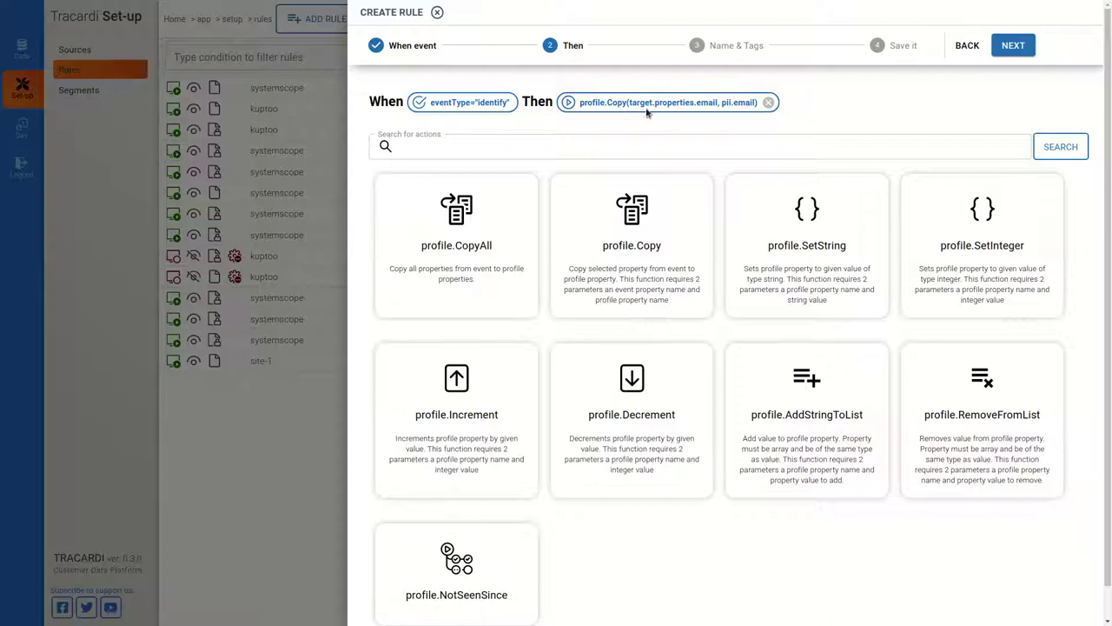
Set the new rule's scope to kuptoo and its name to "Copy customer email"
{"action": "left_click", "coordinate": [1013, 47]}
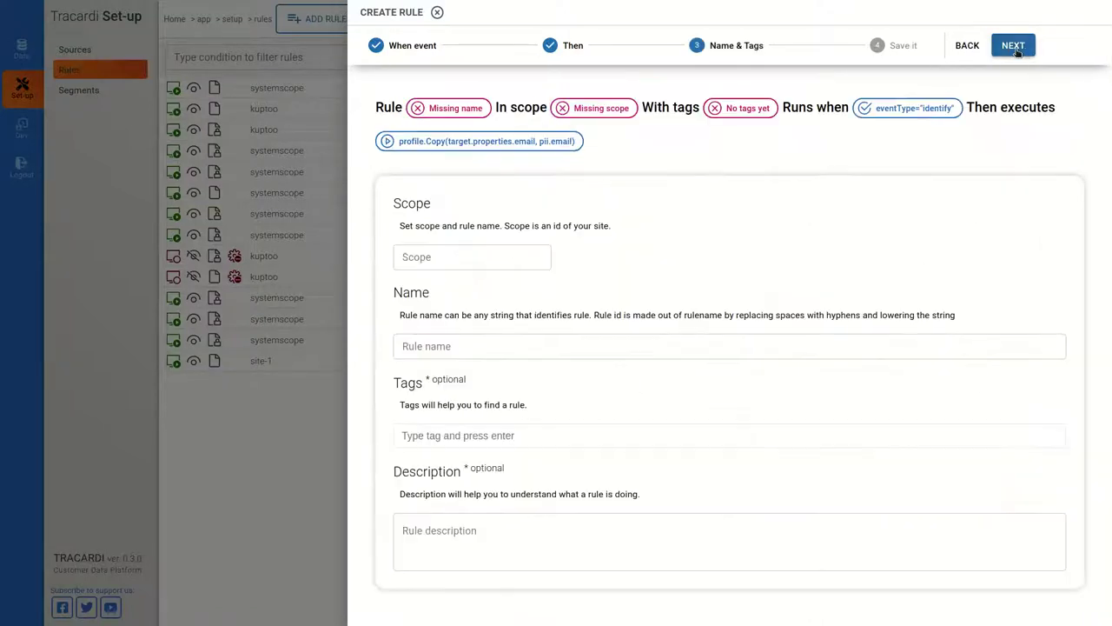
{"action": "left_click", "coordinate": [468, 255]}
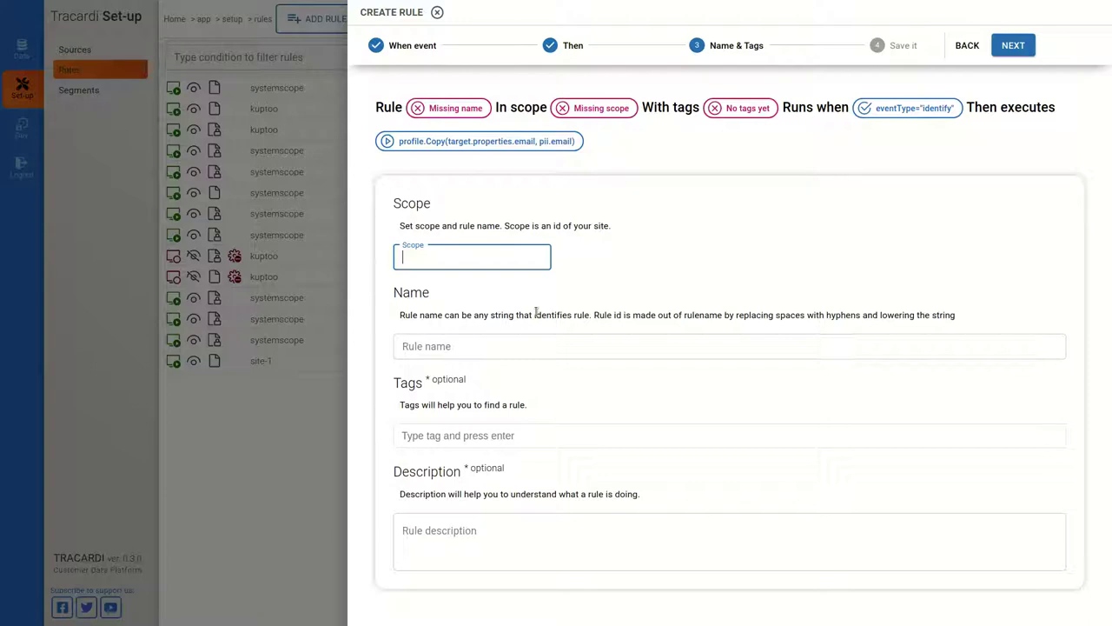
{"action": "type", "text": "ku"}
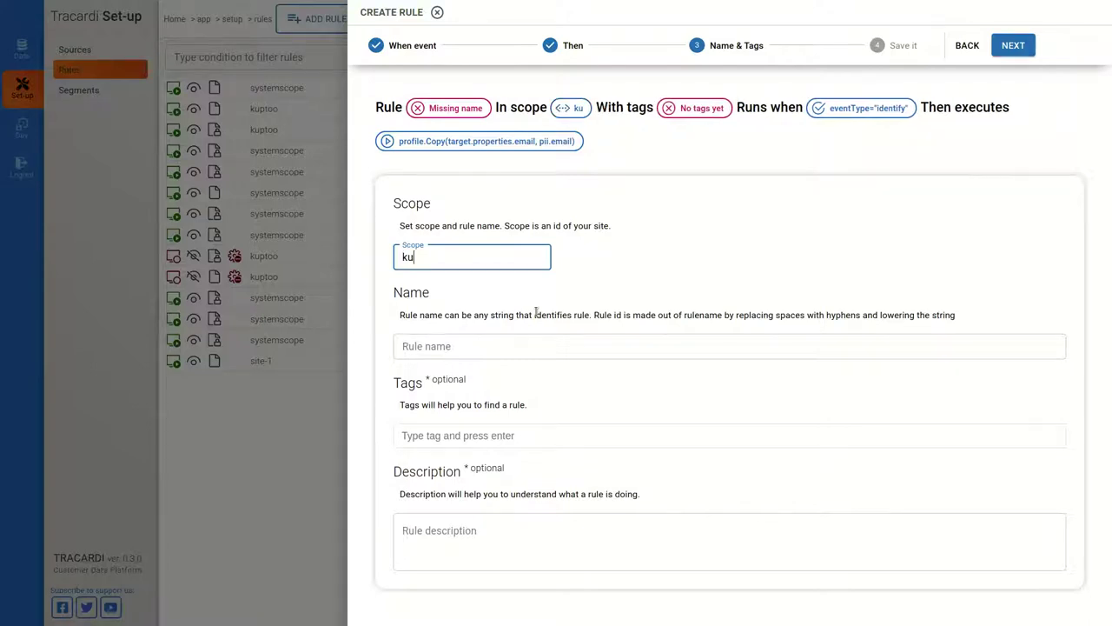
{"action": "type", "text": "ptoo"}
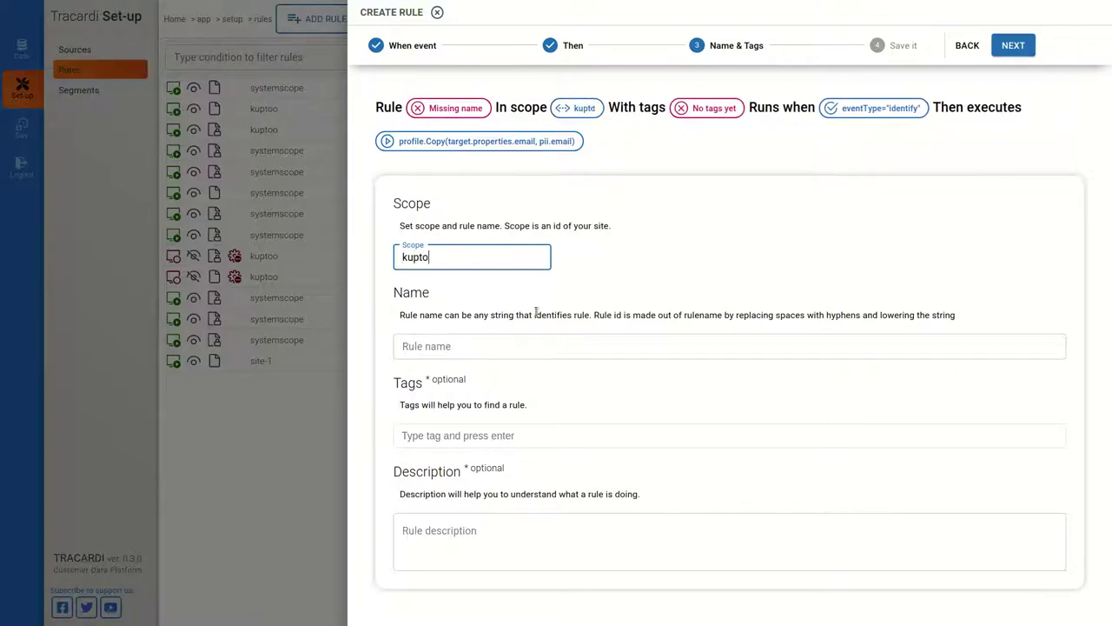
{"action": "left_click", "coordinate": [486, 340]}
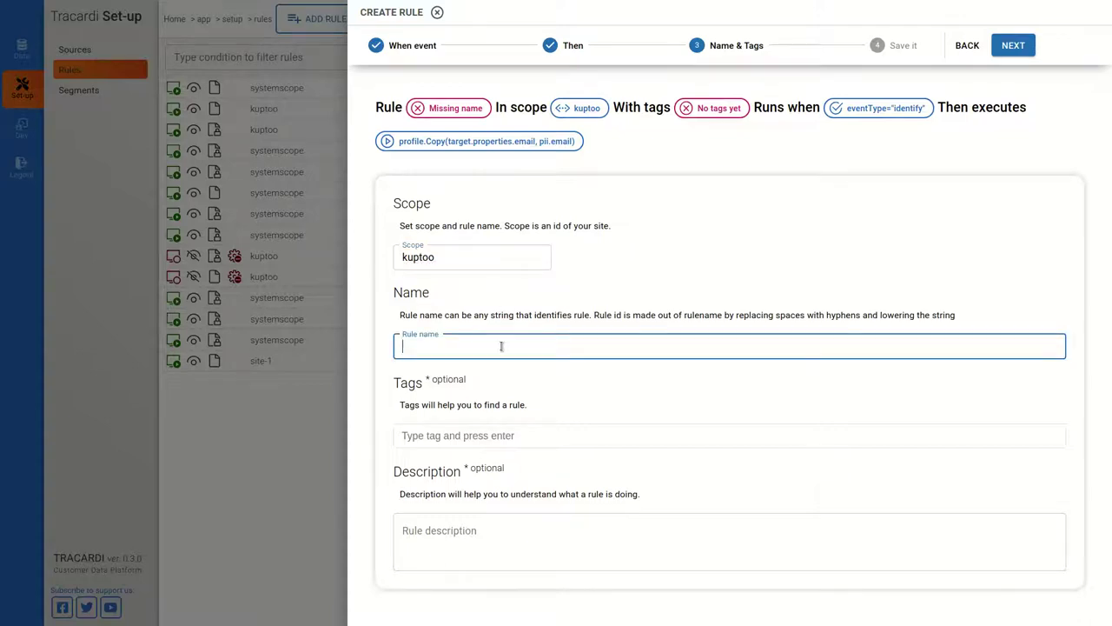
{"action": "type", "text": "Cop"}
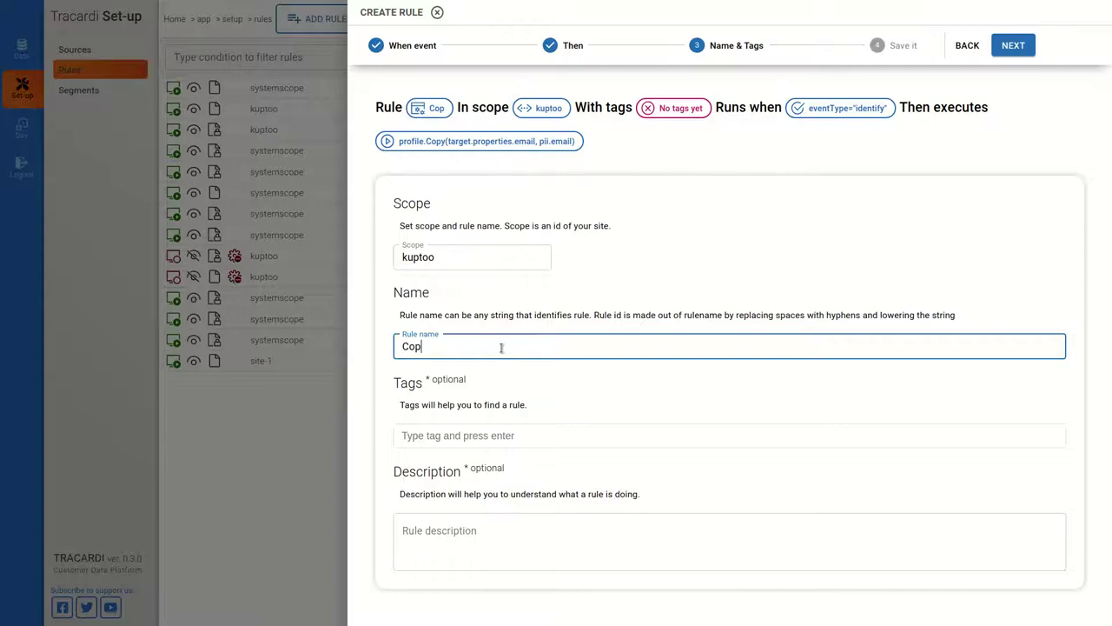
{"action": "type", "text": "y custe"}
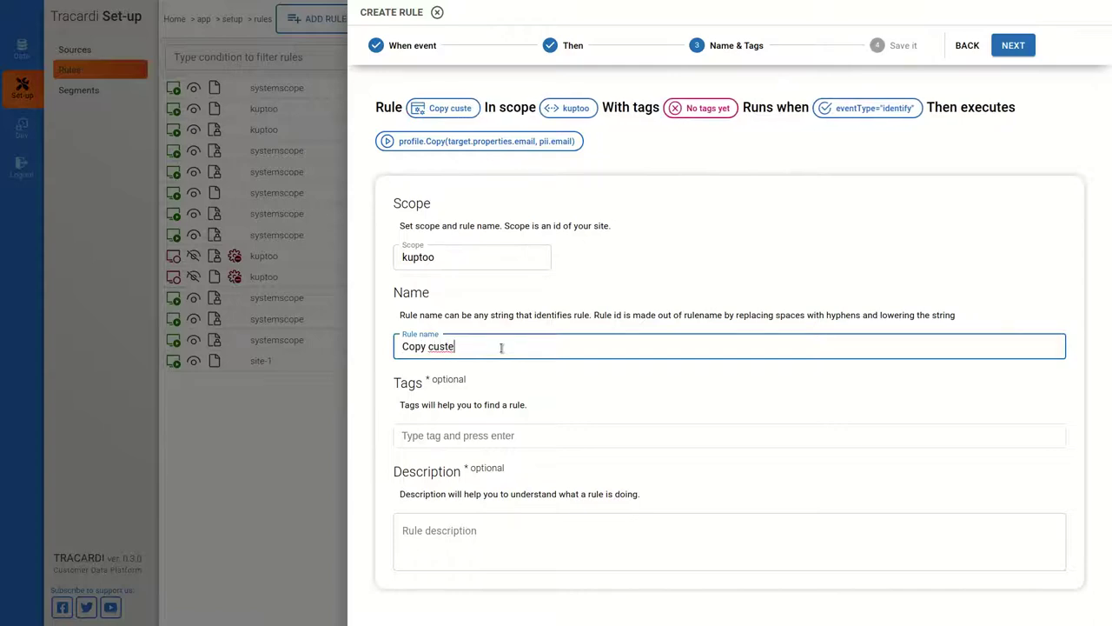
{"action": "key", "text": "BackSpace"}
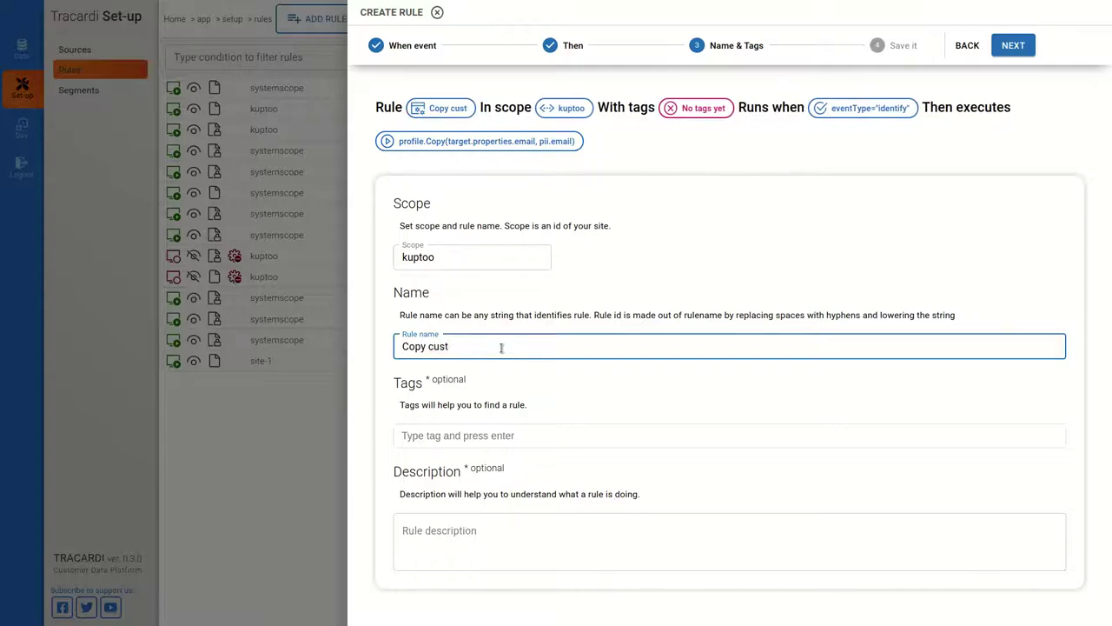
{"action": "type", "text": "omer email"}
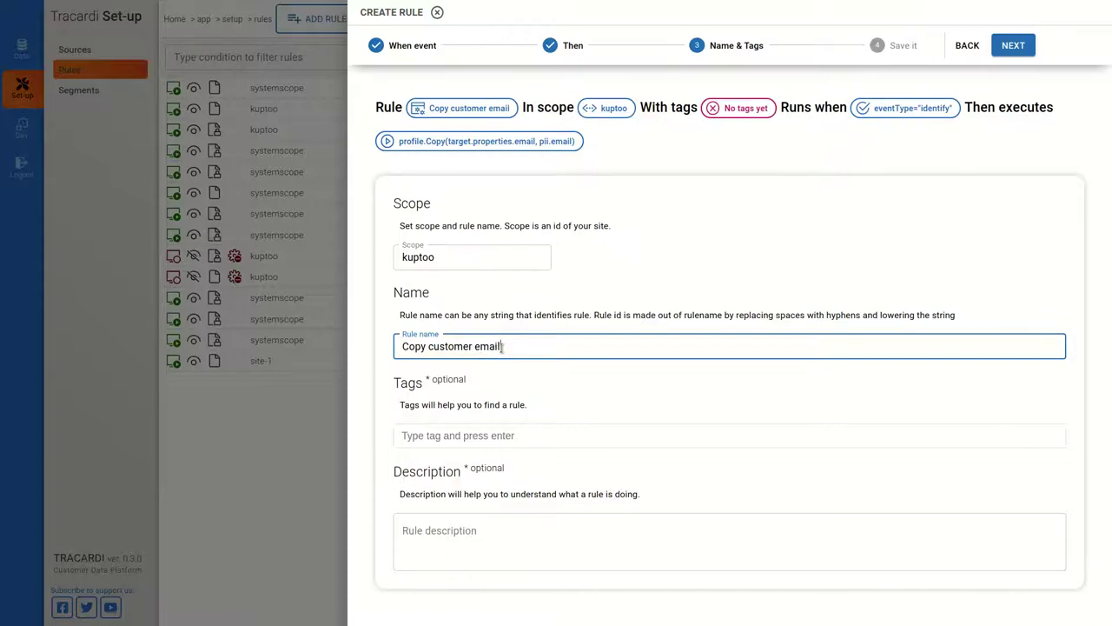
Tag the rule with pii, leave its description empty, and save and commit the rule
{"action": "left_click", "coordinate": [463, 443]}
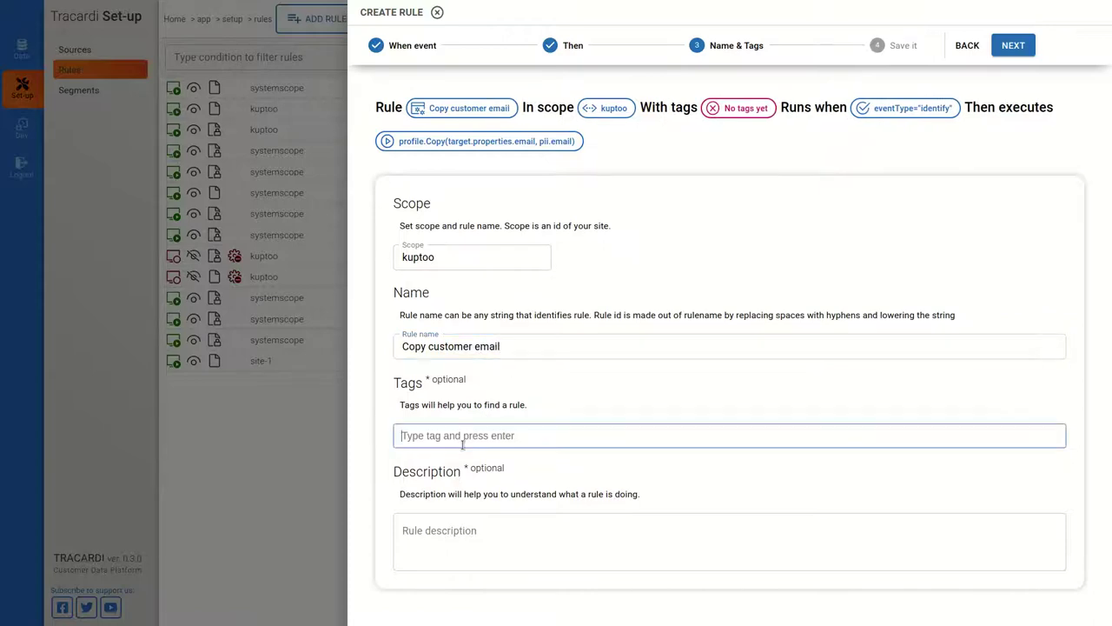
{"action": "type", "text": "pii"}
{"action": "key", "text": "Return"}
{"action": "left_click", "coordinate": [457, 536]}
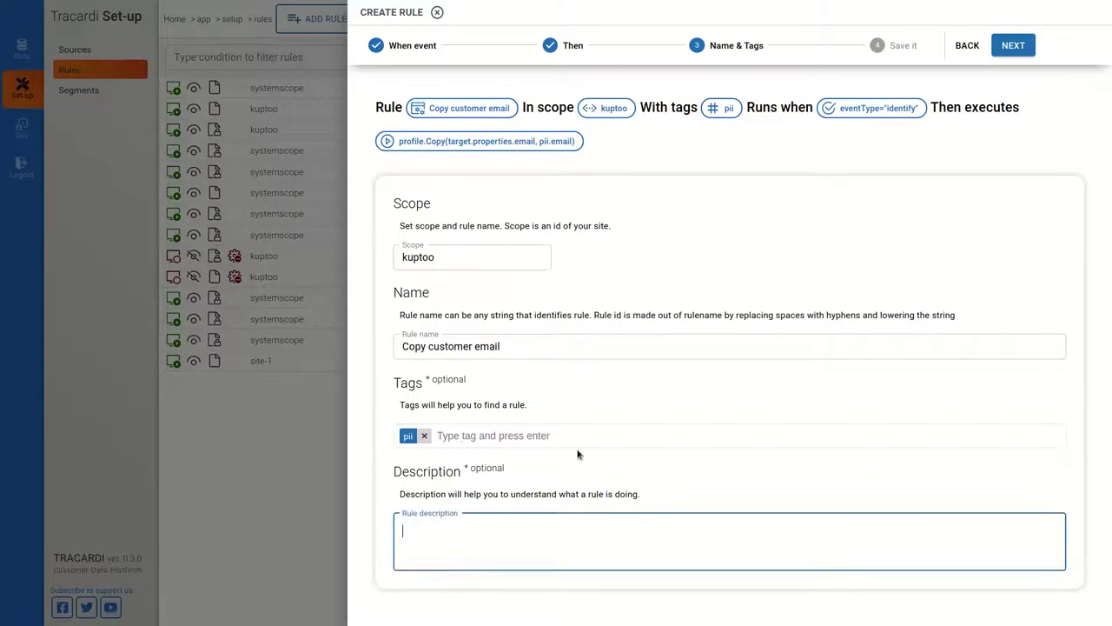
{"action": "left_click", "coordinate": [1010, 47]}
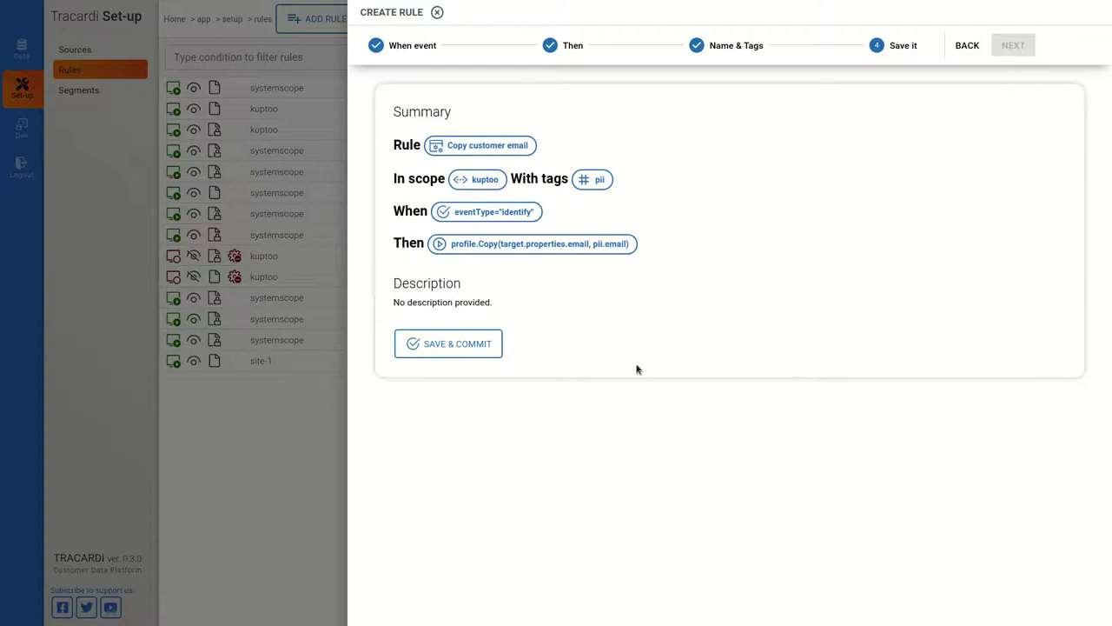
{"action": "left_click", "coordinate": [457, 352]}
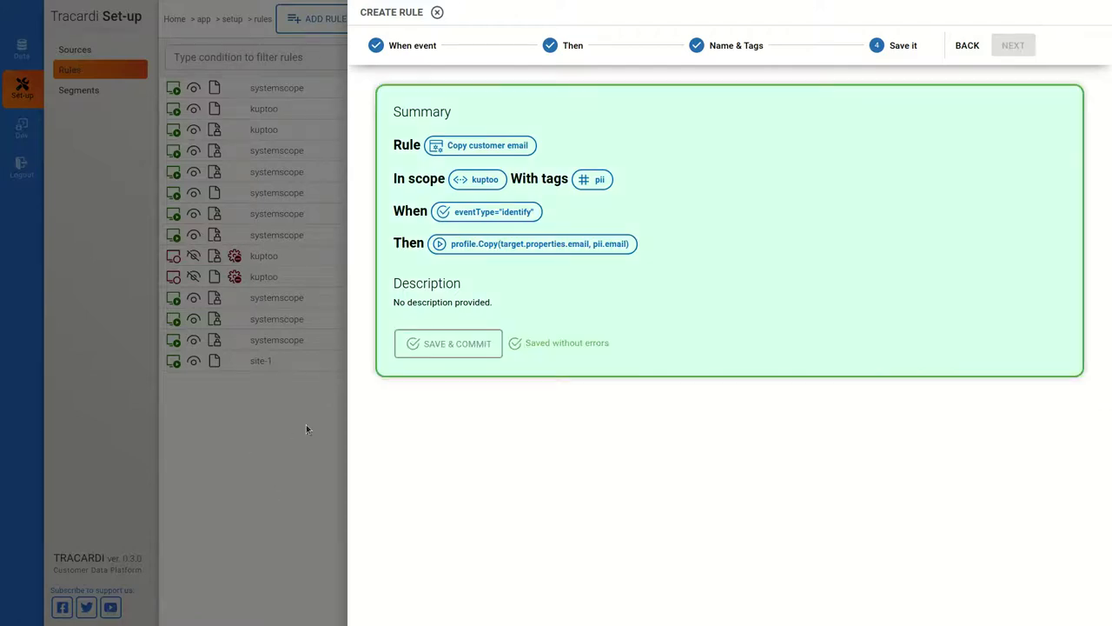
{"action": "left_click", "coordinate": [294, 433]}
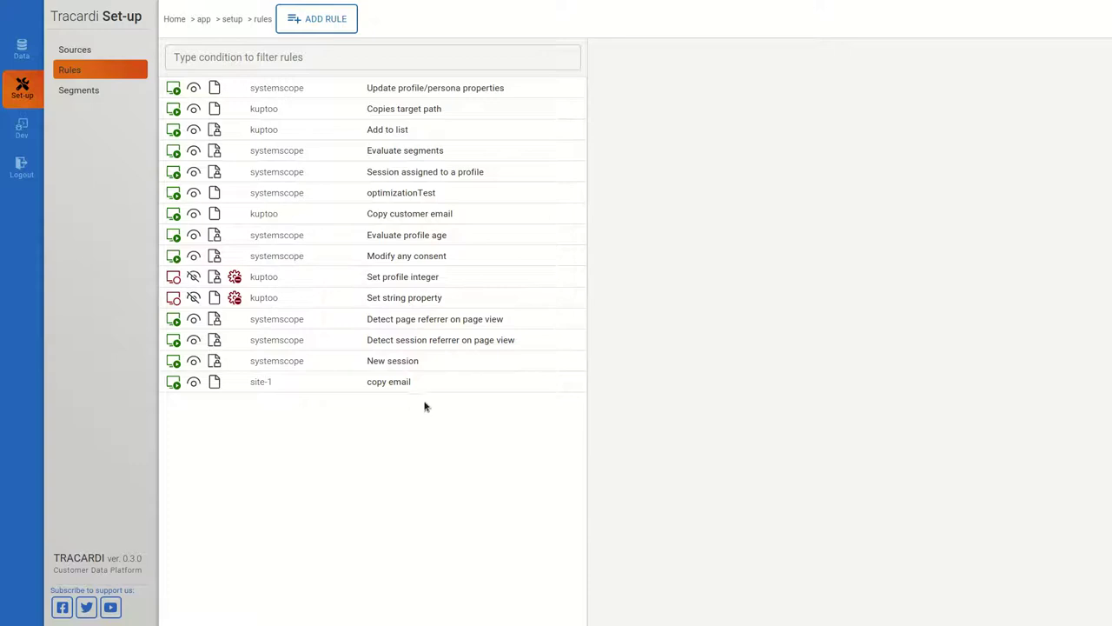
Filter the rules by scope="kuptoo" and examine the raw definition of the Copy customer email rule
{"action": "left_click", "coordinate": [259, 59]}
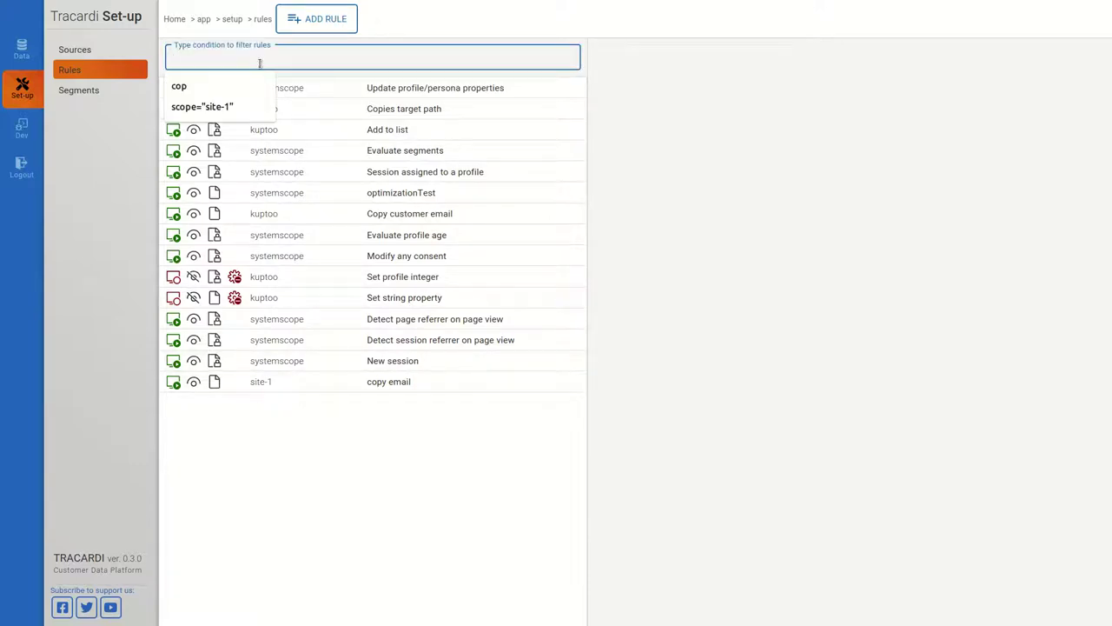
{"action": "type", "text": "scope=\"kuptoo\""}
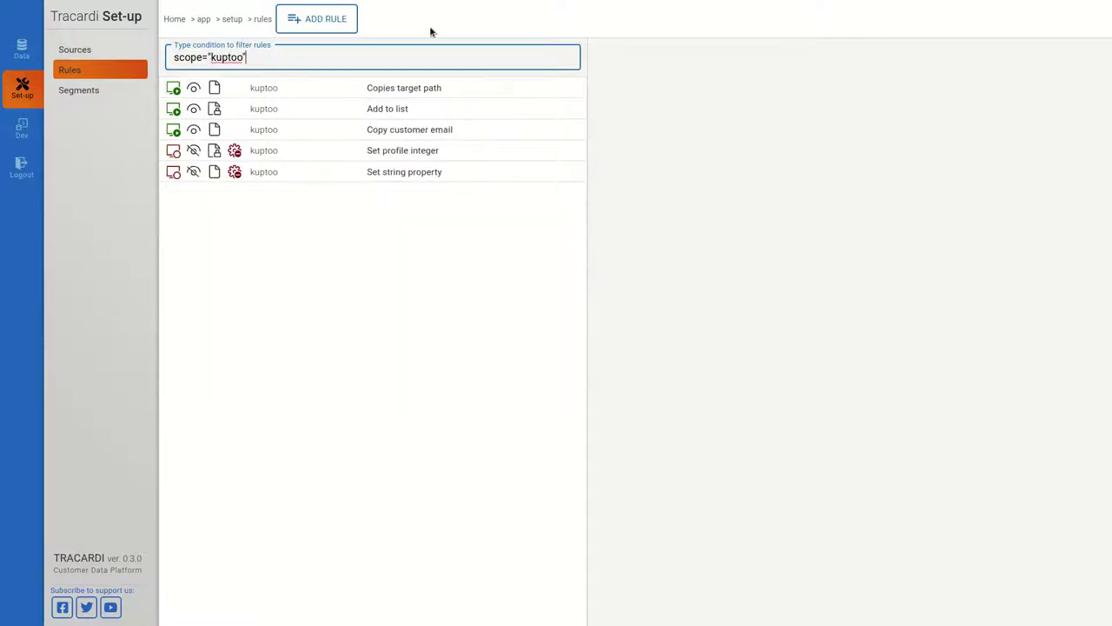
{"action": "left_click", "coordinate": [396, 131]}
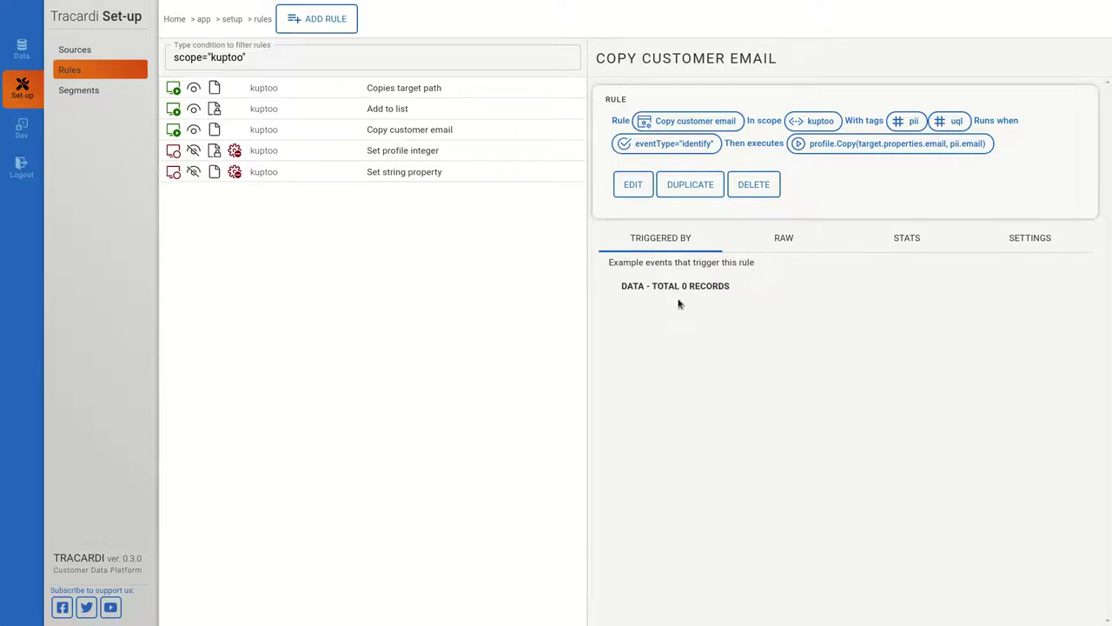
{"action": "left_click", "coordinate": [778, 244]}
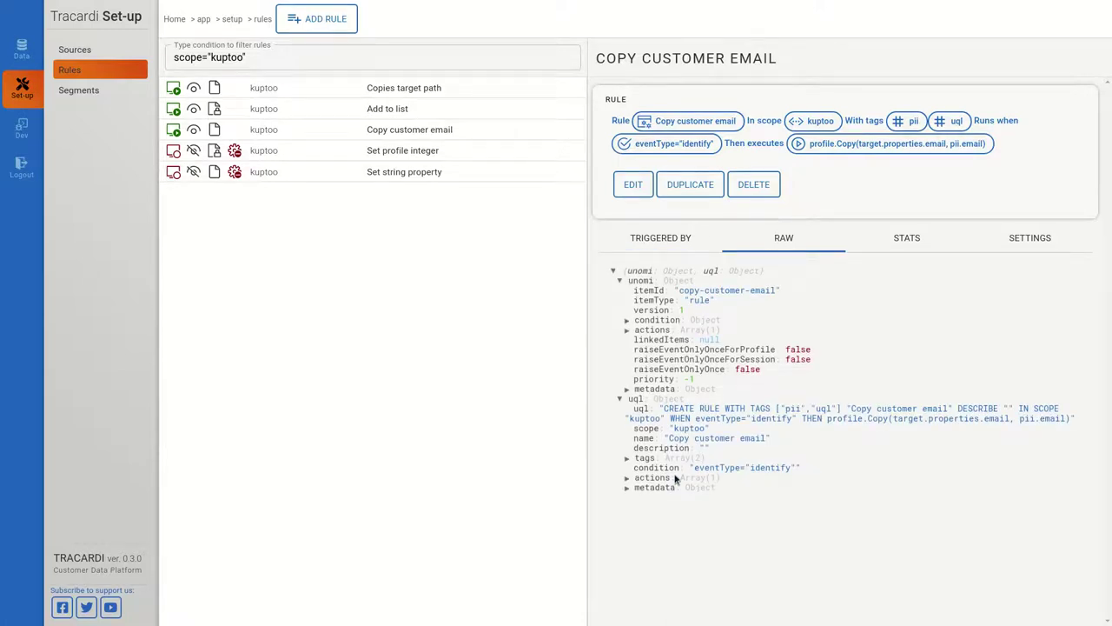
Examine the stats and settings of the Copy customer email rule
{"action": "left_click", "coordinate": [915, 241]}
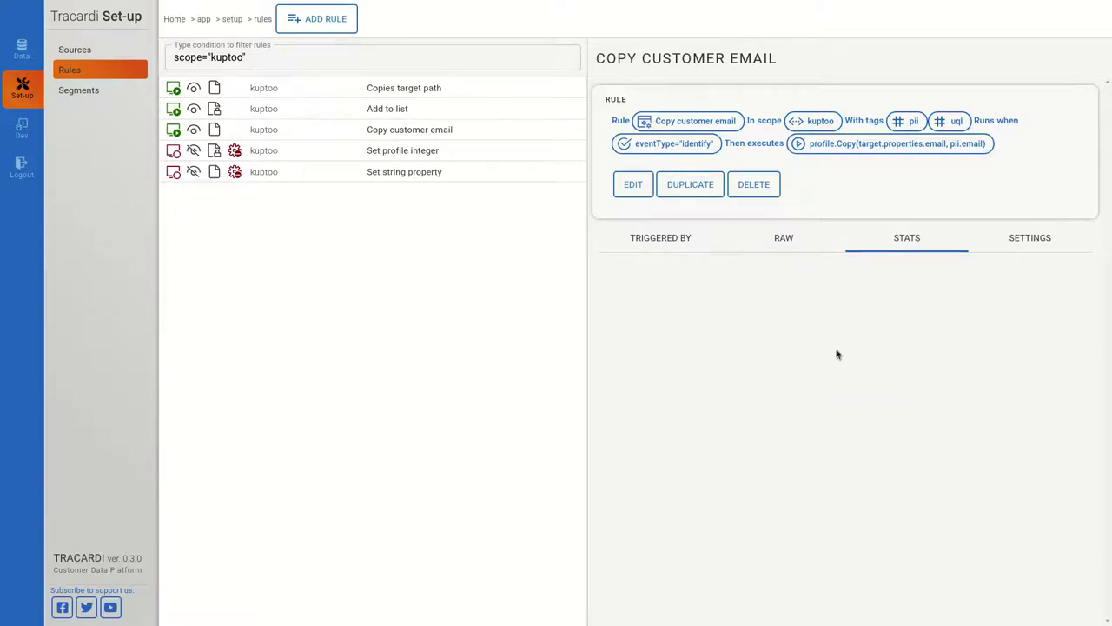
{"action": "left_click", "coordinate": [1031, 245]}
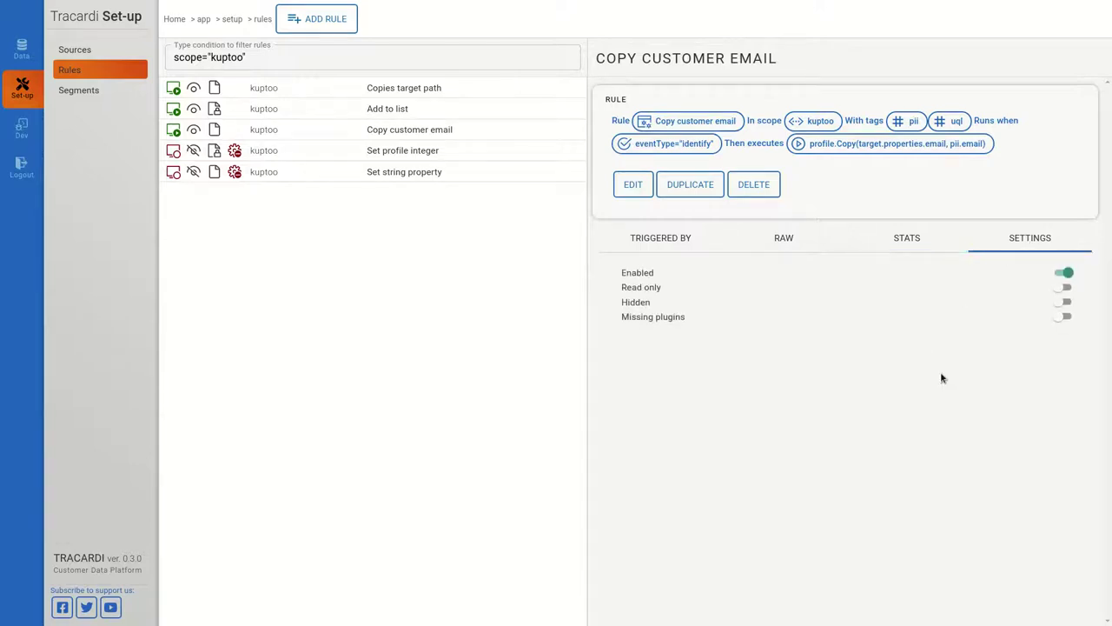
Go to the segments set-up and start creating a new segment
{"action": "left_click", "coordinate": [95, 90]}
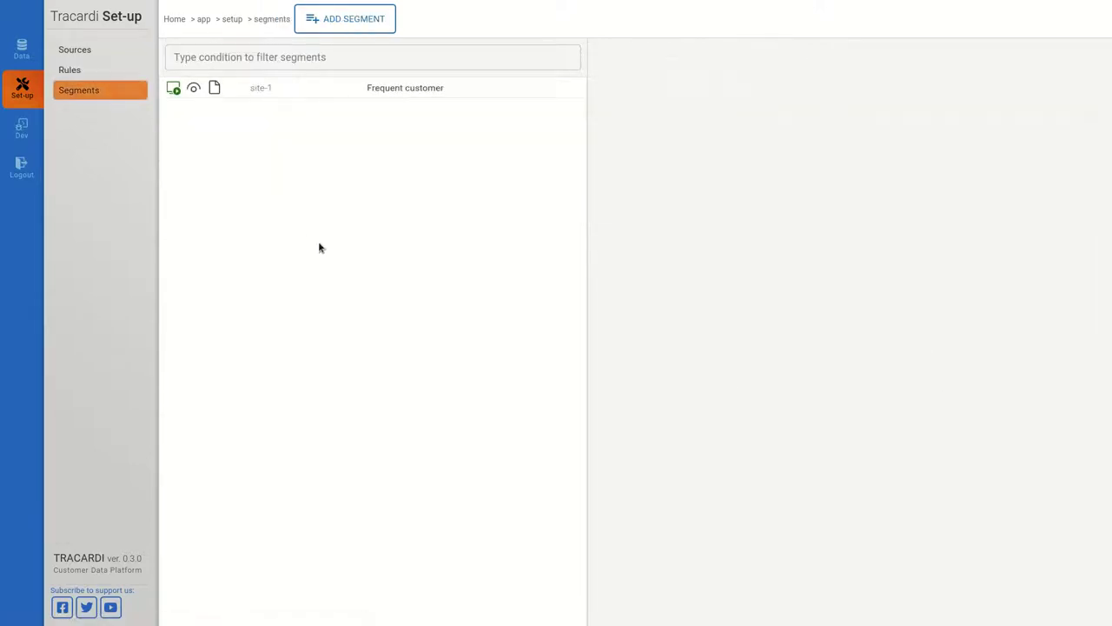
{"action": "left_click", "coordinate": [343, 20]}
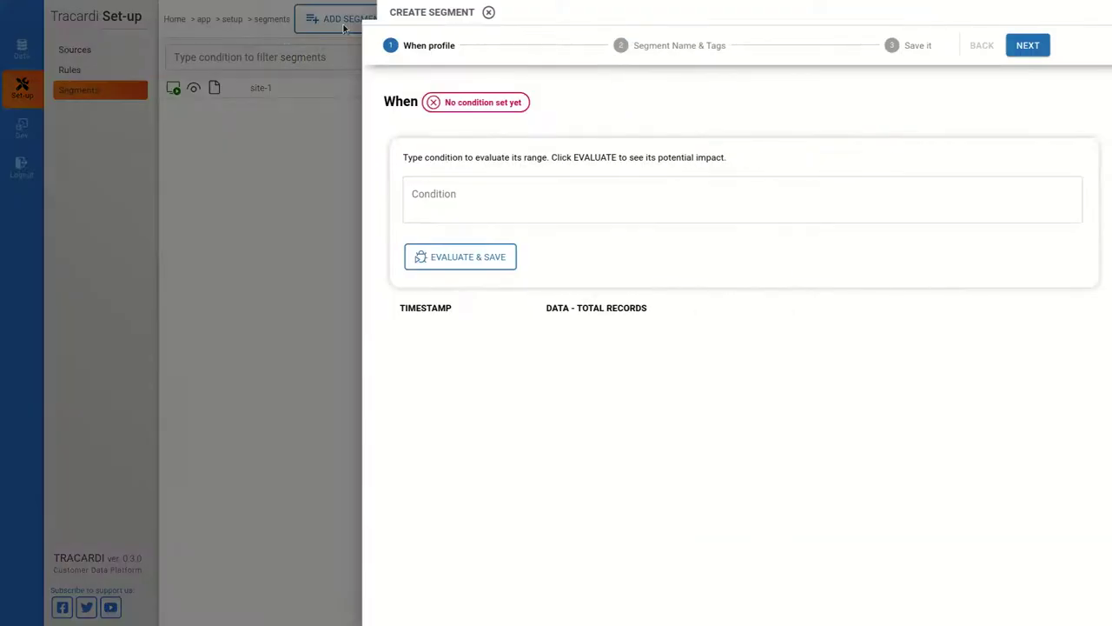
Try to evaluate the segment condition pii.email exists, and clear it from the condition
{"action": "left_click", "coordinate": [482, 197]}
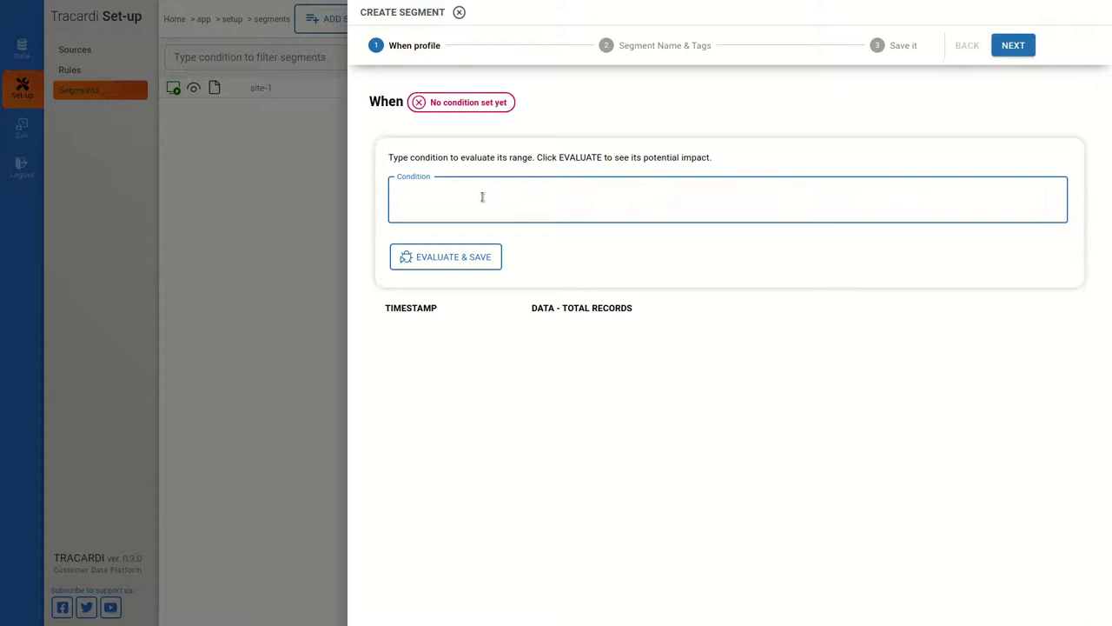
{"action": "type", "text": "m"}
{"action": "type", "text": "pii."}
{"action": "left_click", "coordinate": [462, 256]}
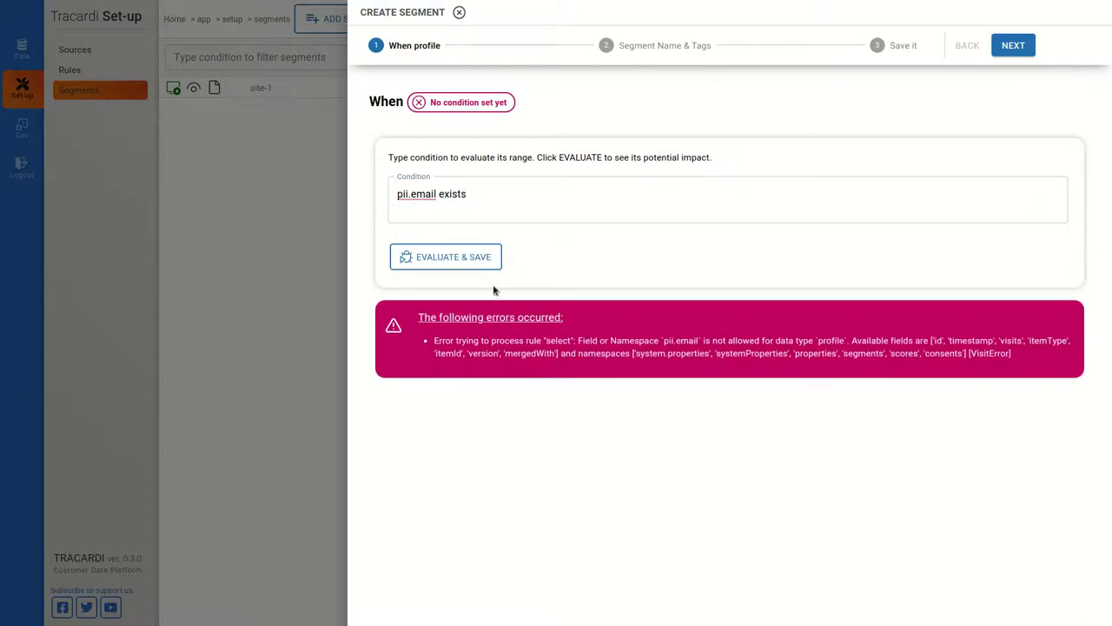
{"action": "key", "text": "shift+Tab"}
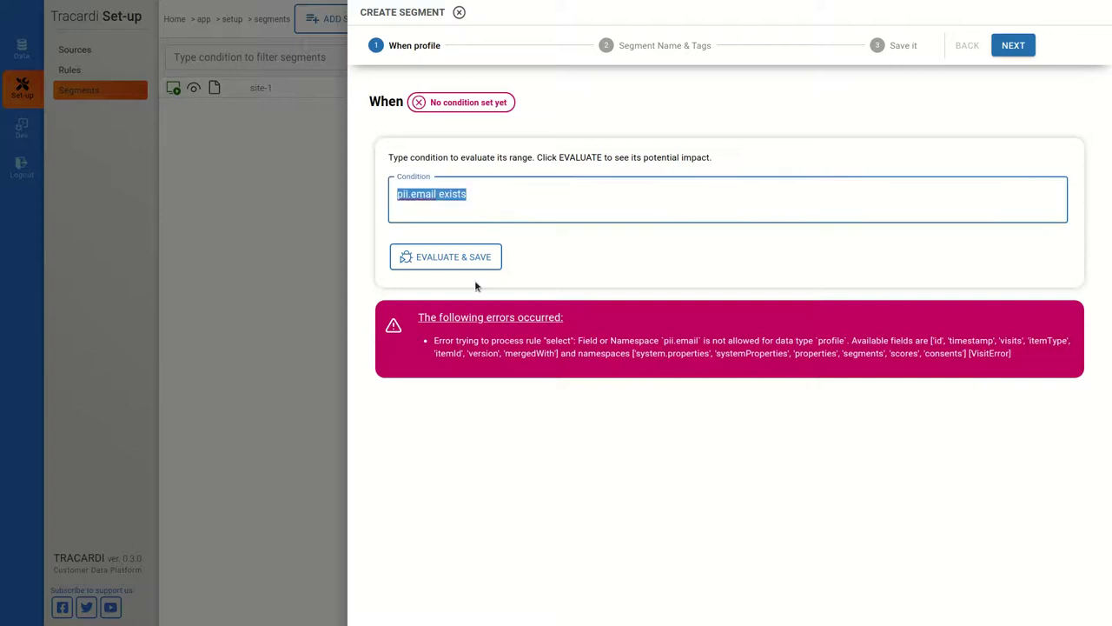
{"action": "key", "text": "BackSpace"}
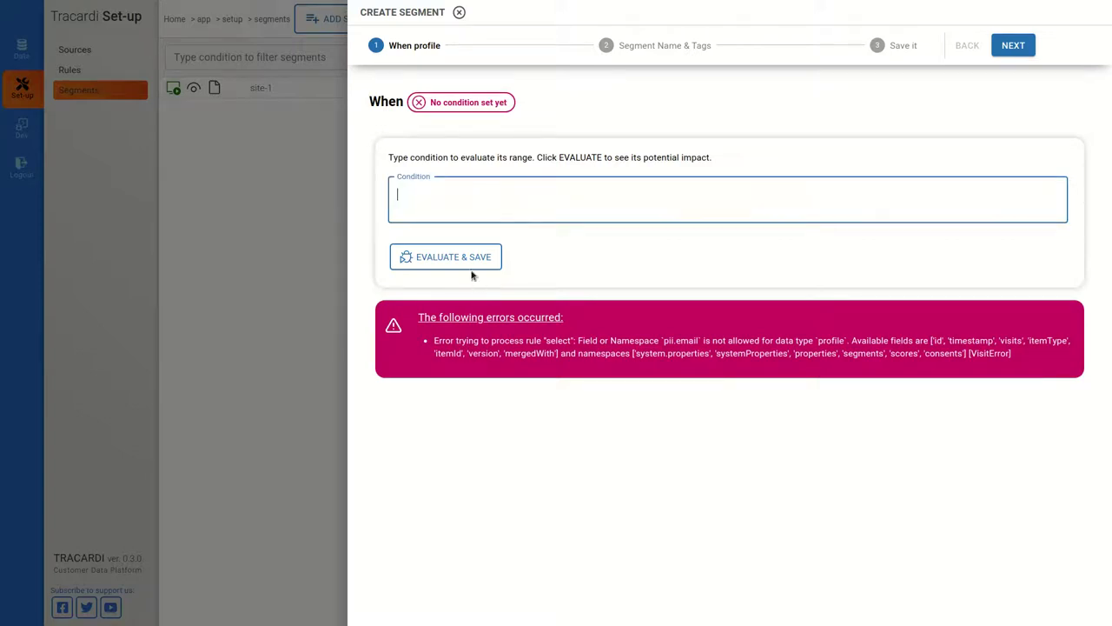
Evaluate an empty condition to list sample profiles, copy properties.nbOfVisits from the first one, and evaluate the condition properties.nbOfVisits>10
{"action": "left_click", "coordinate": [472, 257]}
{"action": "left_click", "coordinate": [380, 385]}
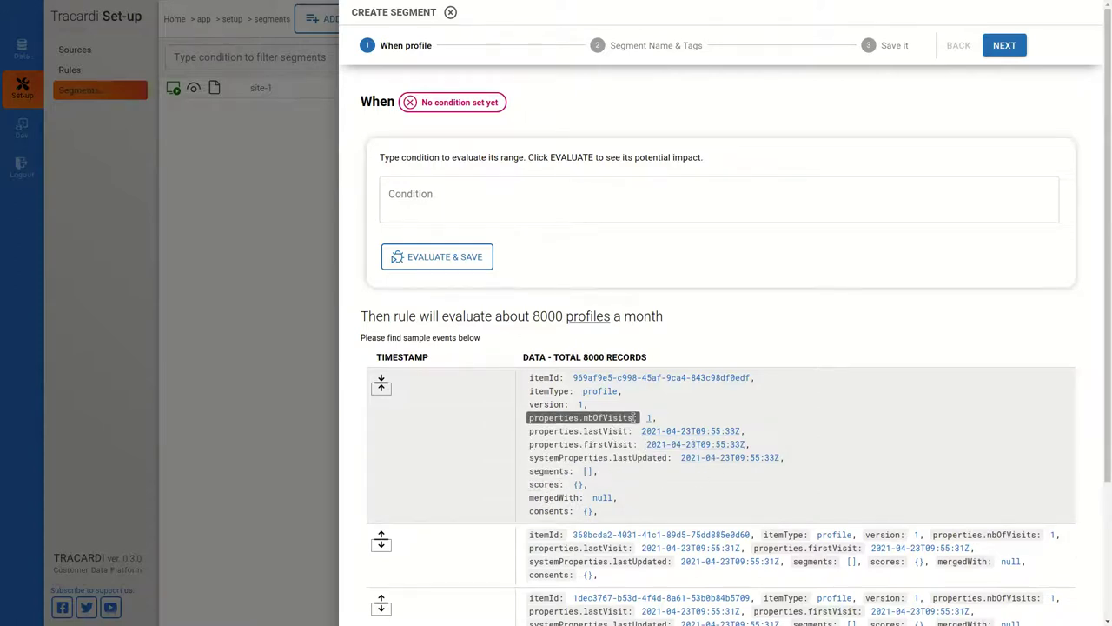
{"action": "left_click_drag", "start_coordinate": [633, 418], "coordinate": [521, 419]}
{"action": "key", "text": "ctrl+c"}
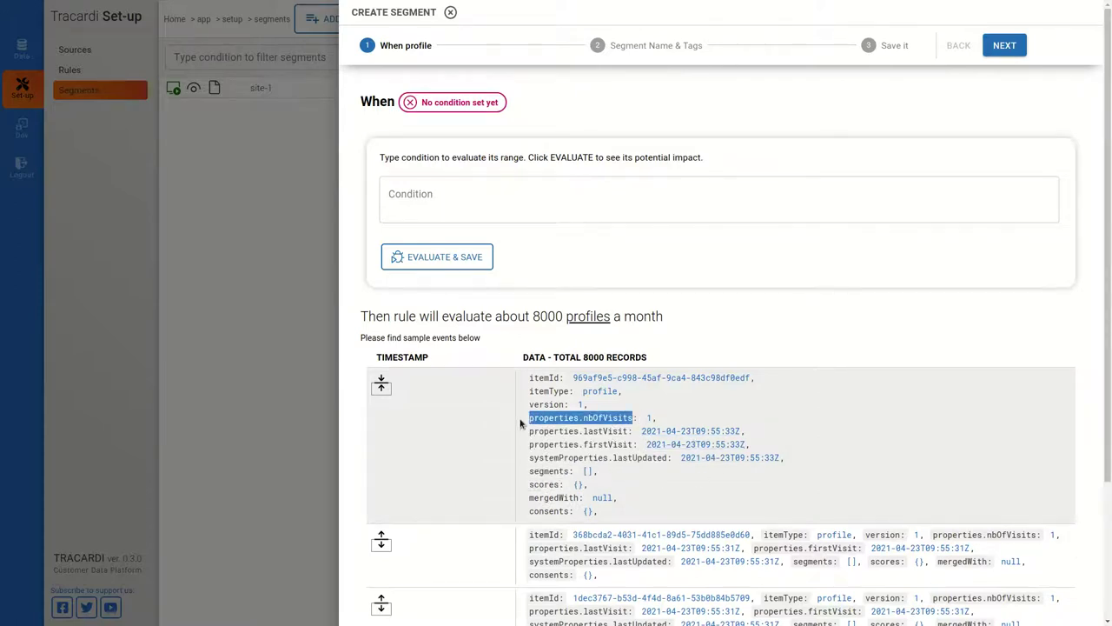
{"action": "left_click", "coordinate": [471, 199]}
{"action": "key", "text": "ctrl+v"}
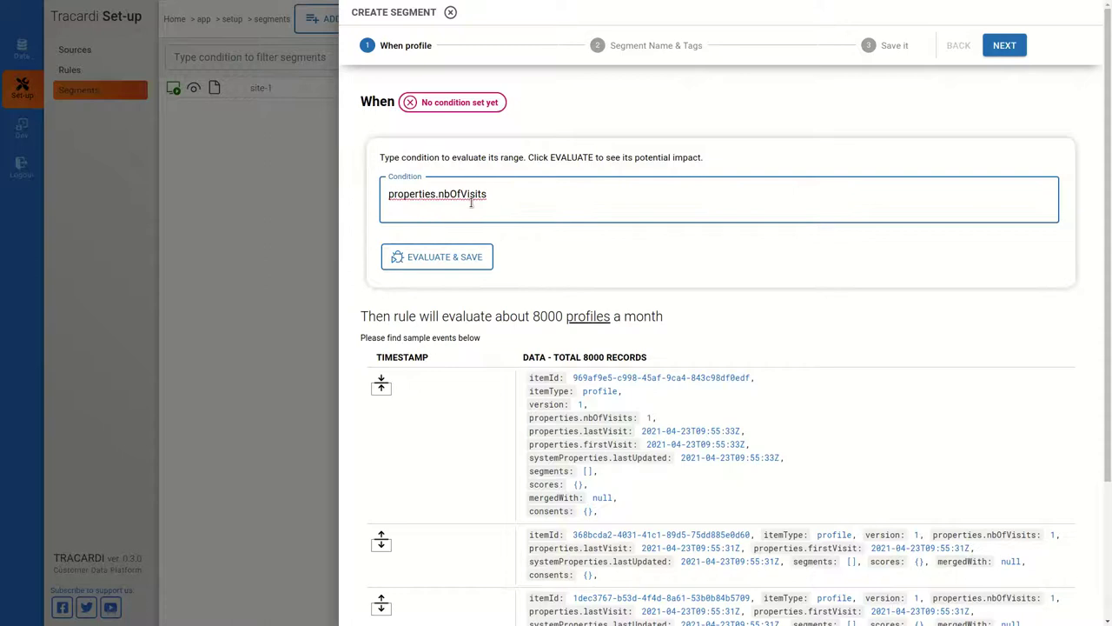
{"action": "left_click", "coordinate": [489, 261]}
Set the segment condition to properties.nbOfVisits>1, evaluate it, and proceed to the segment's naming
{"action": "left_click", "coordinate": [522, 200]}
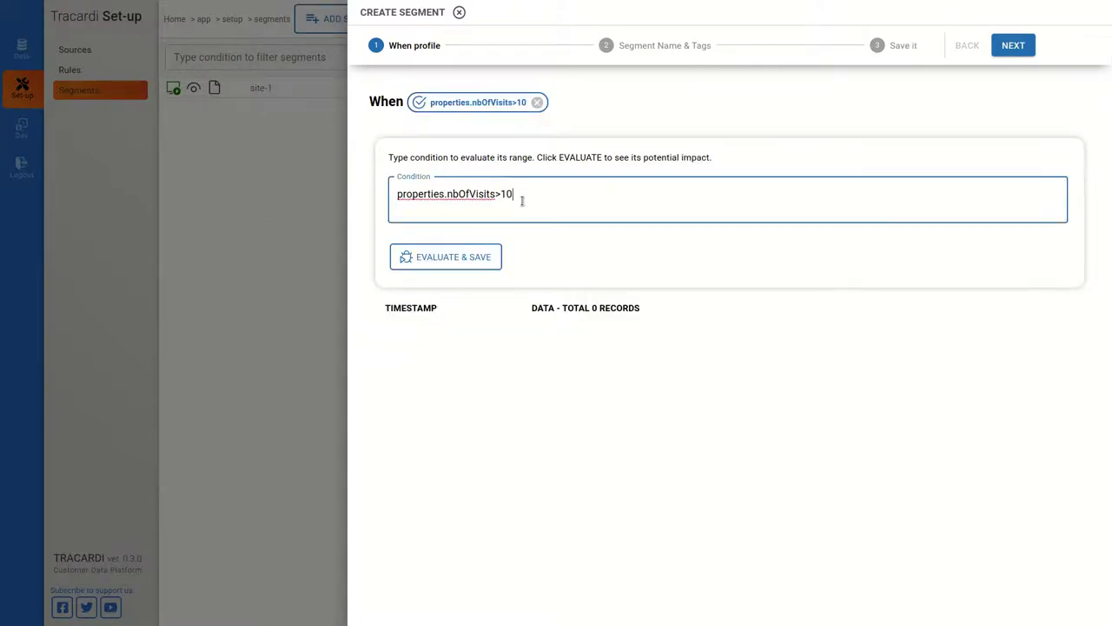
{"action": "left_click", "coordinate": [492, 263]}
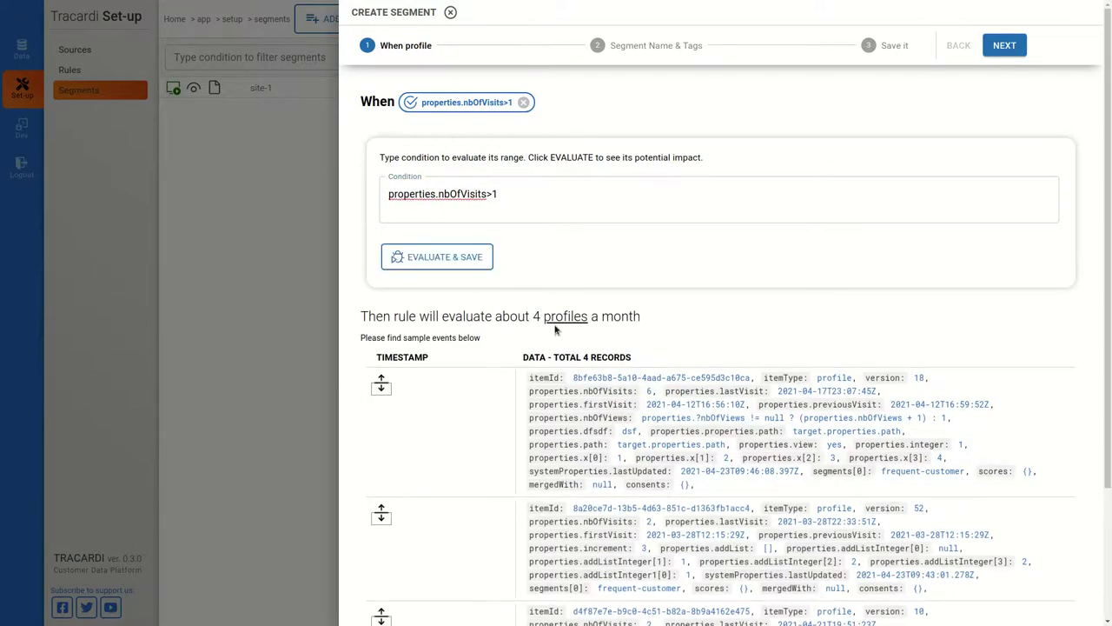
{"action": "scroll", "coordinate": [651, 391], "scroll_direction": "down", "scroll_amount": 2}
{"action": "scroll", "coordinate": [651, 391], "scroll_direction": "up", "scroll_amount": 2}
{"action": "left_click", "coordinate": [1004, 46]}
Set the segment's scope to kuptoo and its name to "More then 1"
{"action": "left_click", "coordinate": [440, 223]}
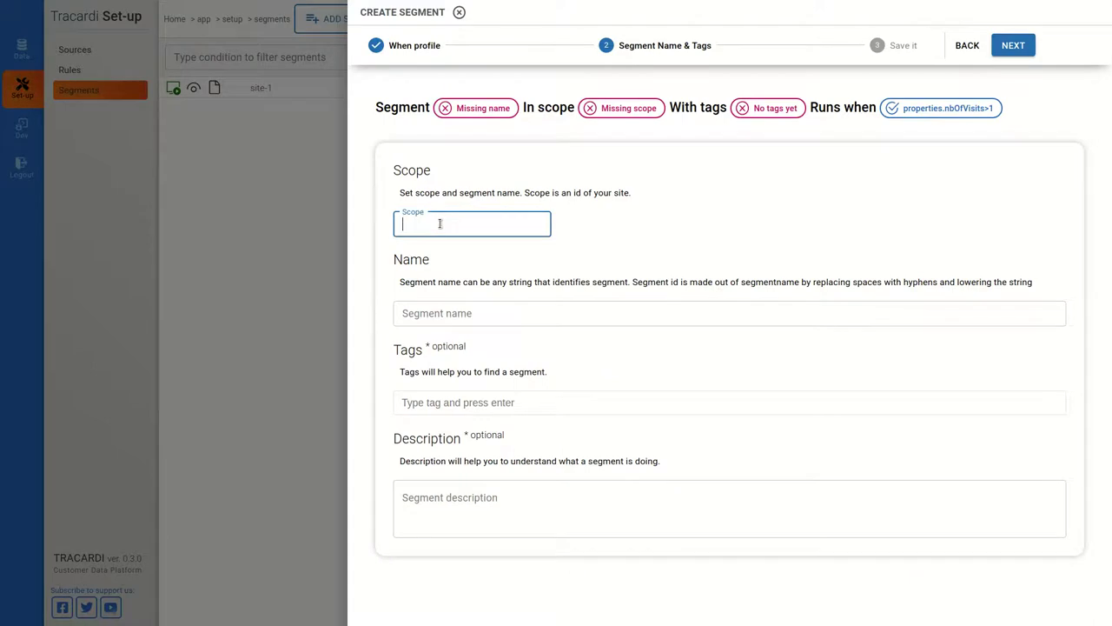
{"action": "type", "text": "kut"}
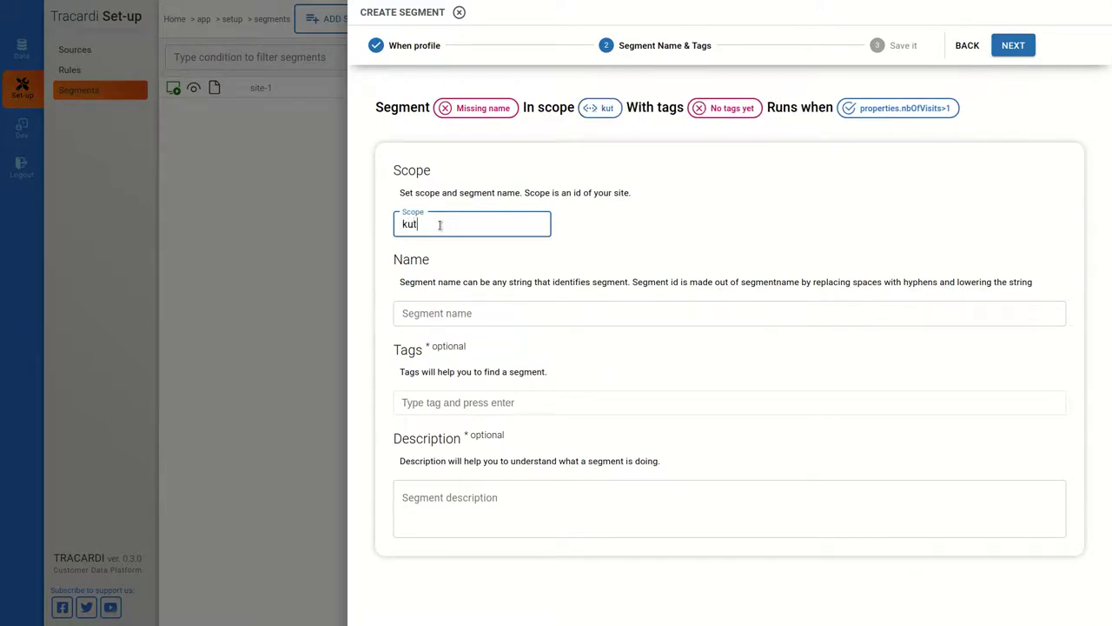
{"action": "key", "text": "BackSpace"}
{"action": "type", "text": "ptoo"}
{"action": "key", "text": "Tab"}
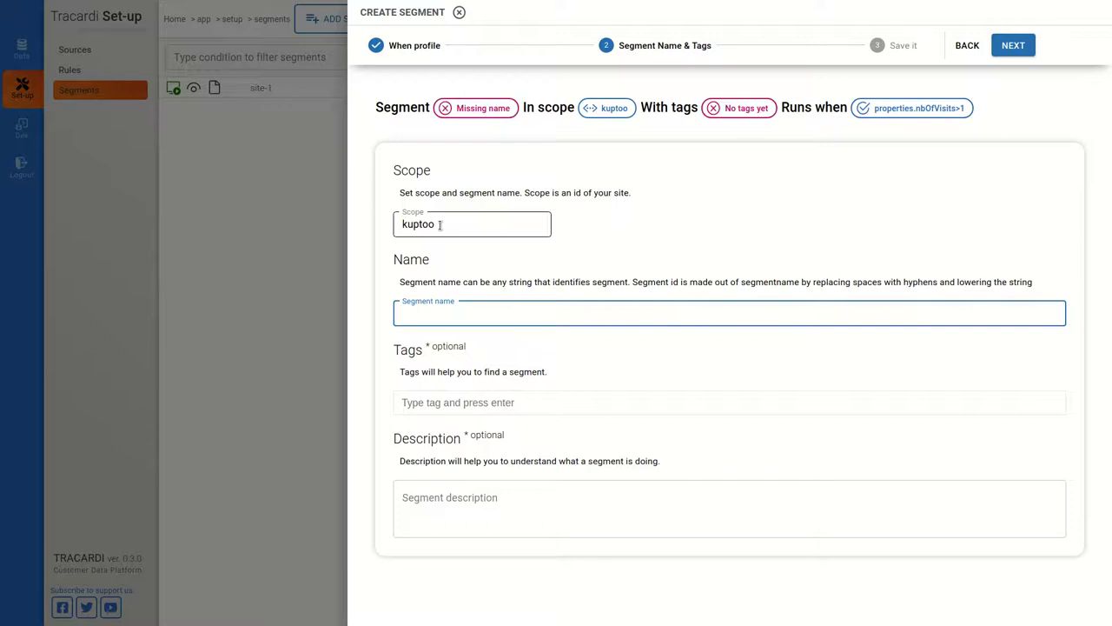
{"action": "type", "text": "Few"}
{"action": "key", "text": "BackSpace"}
{"action": "key", "text": "BackSpace"}
{"action": "key", "text": "BackSpace"}
{"action": "type", "text": "More then 1"}
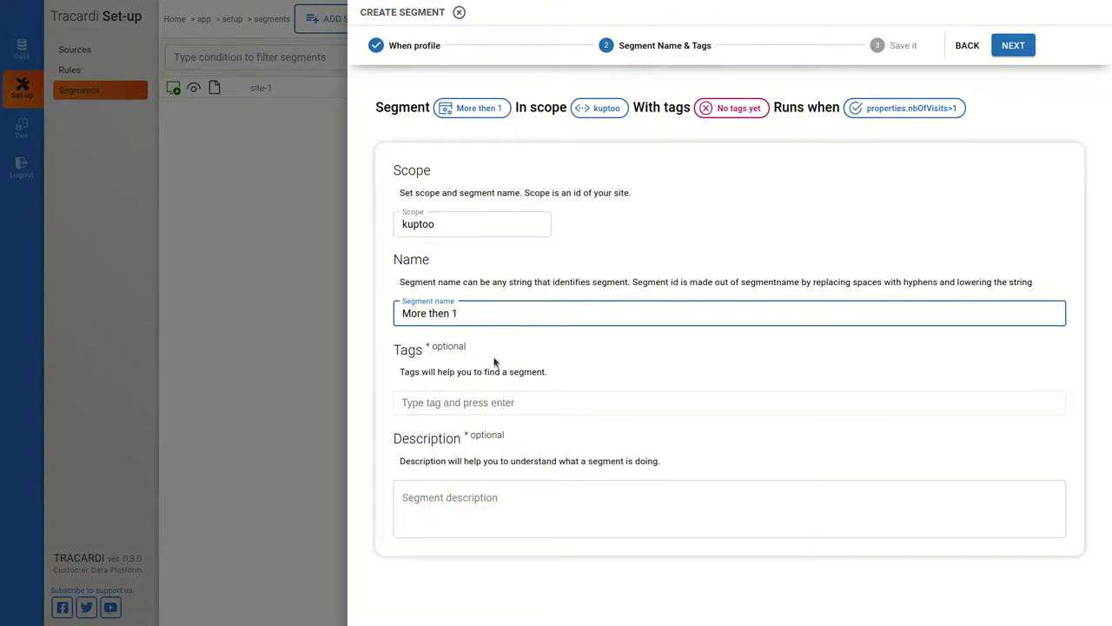
Save and commit the segment without tags or description, and open its details from the segment list
{"action": "left_click", "coordinate": [1008, 45]}
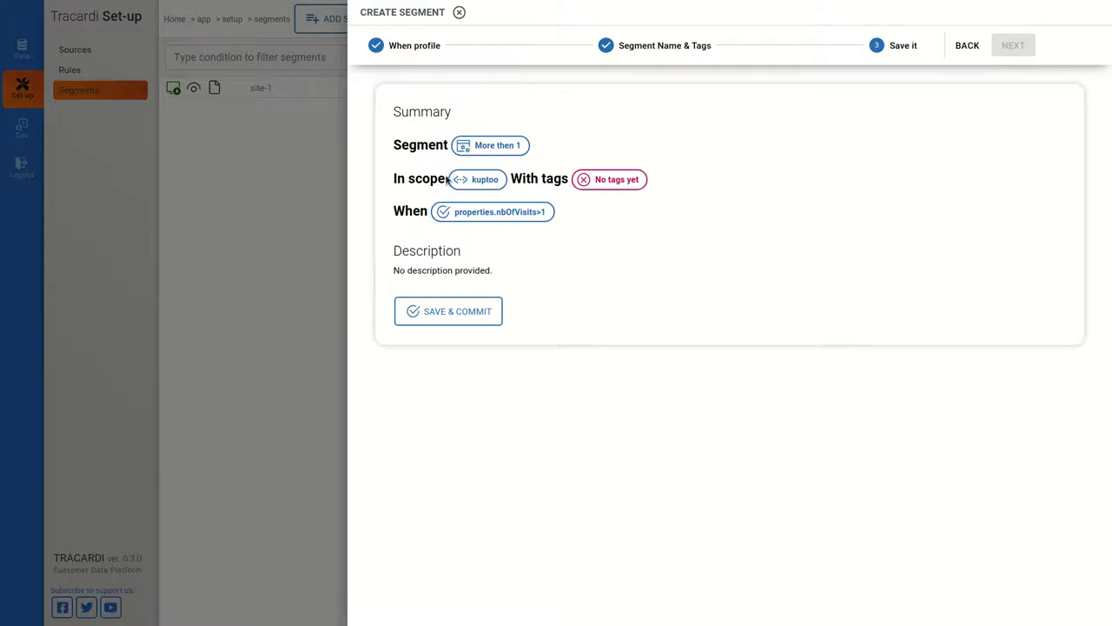
{"action": "left_click", "coordinate": [472, 317]}
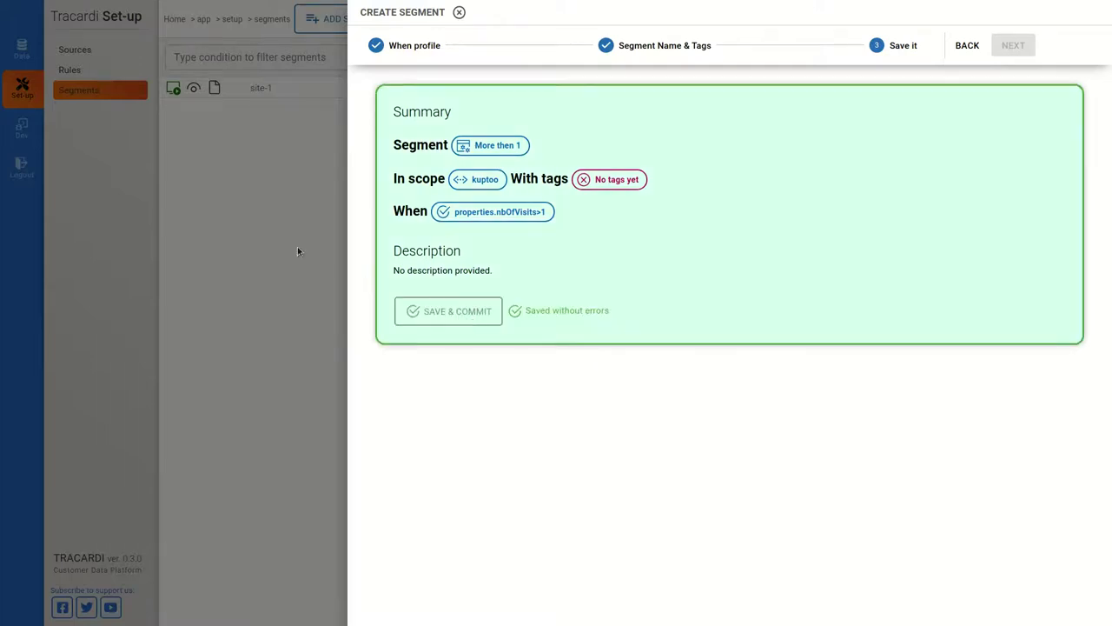
{"action": "left_click", "coordinate": [294, 441]}
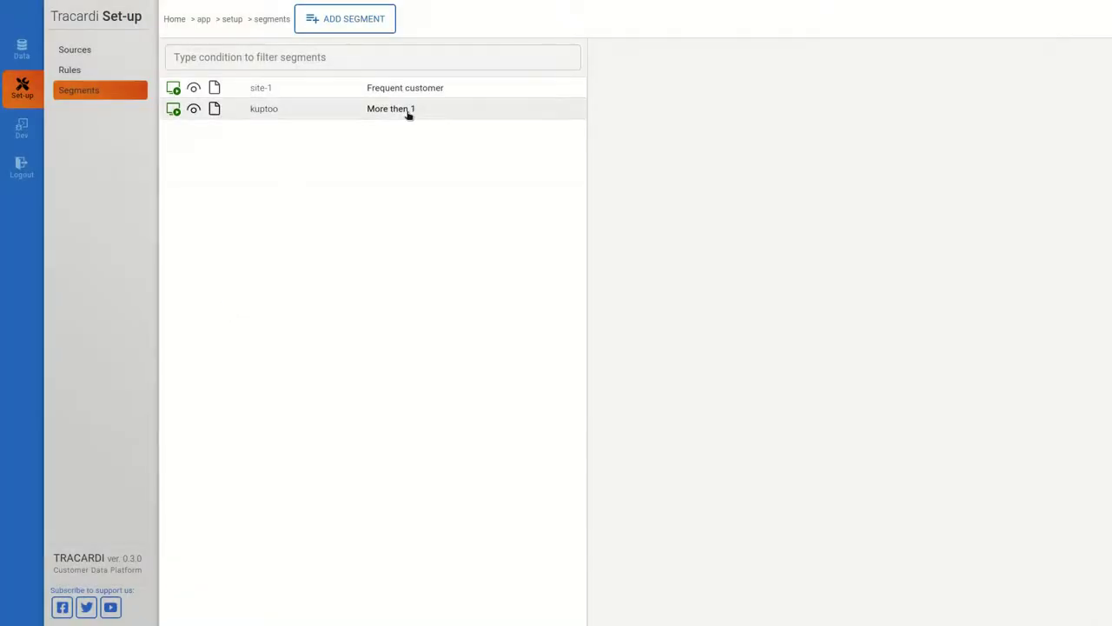
{"action": "left_click", "coordinate": [409, 114]}
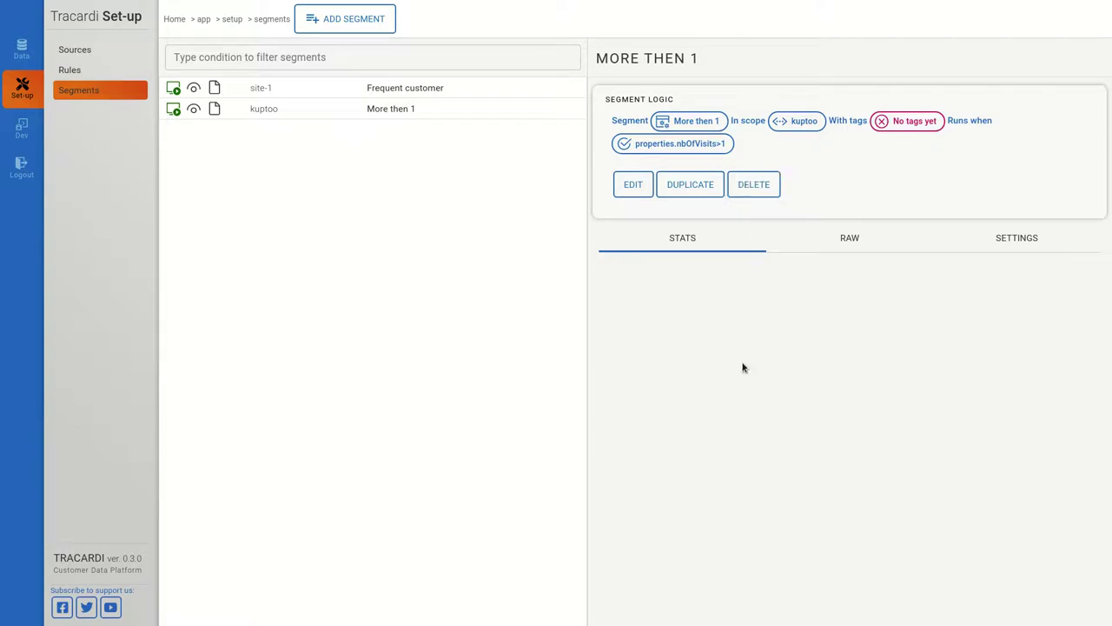
Try to change the More then 1 segment's condition to properties.nbOfVisits>10 without evaluating it, and save and commit
{"action": "left_click", "coordinate": [632, 189]}
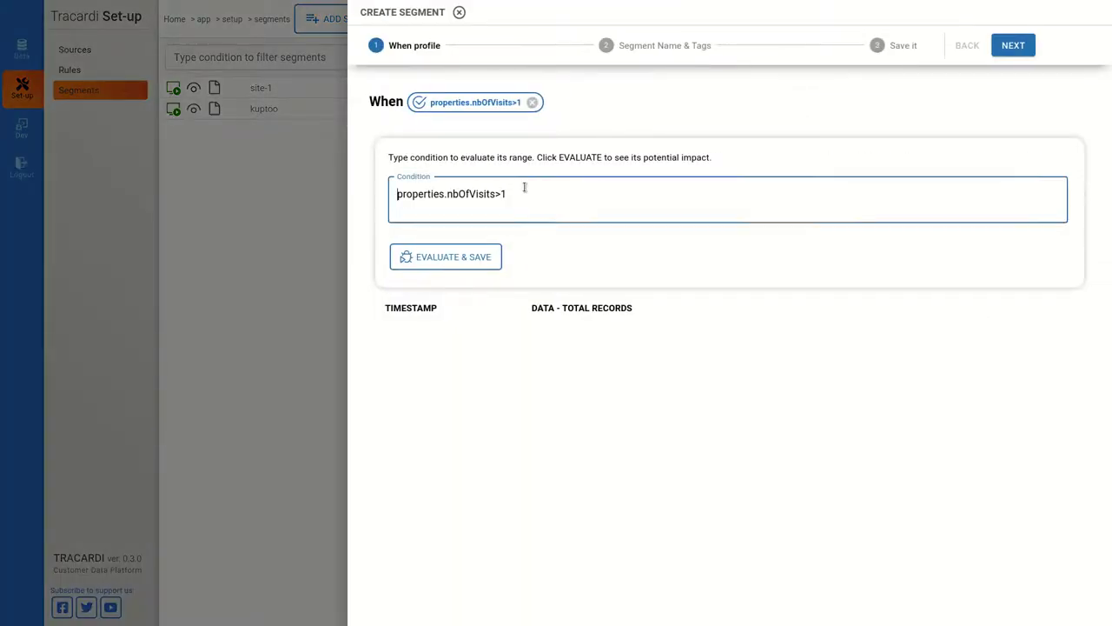
{"action": "type", "text": "0"}
{"action": "left_click", "coordinate": [1013, 47]}
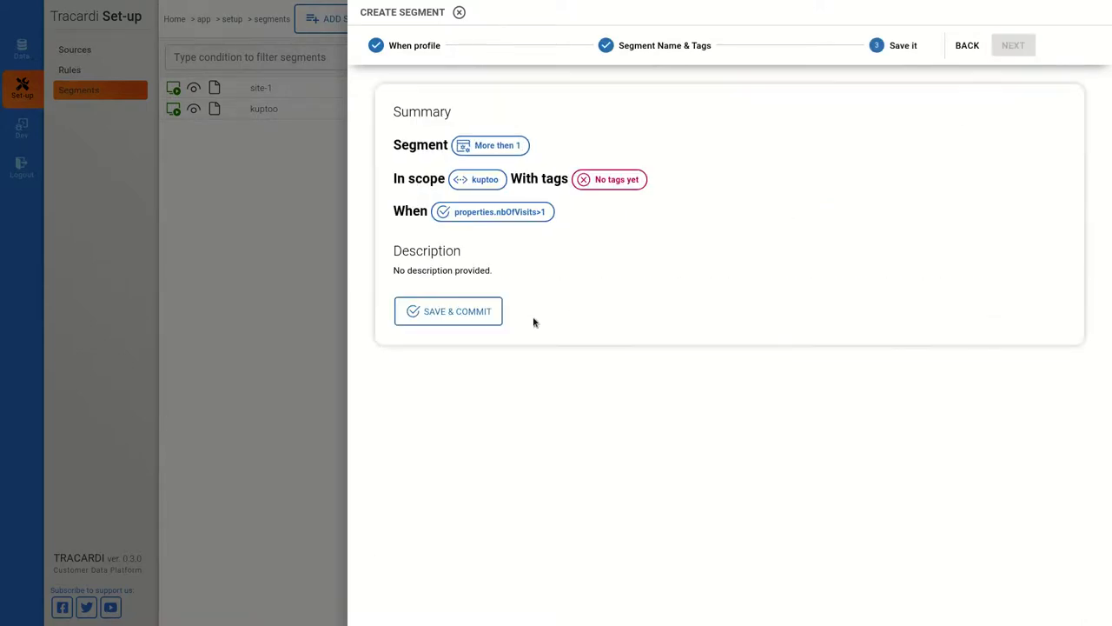
{"action": "left_click", "coordinate": [476, 311]}
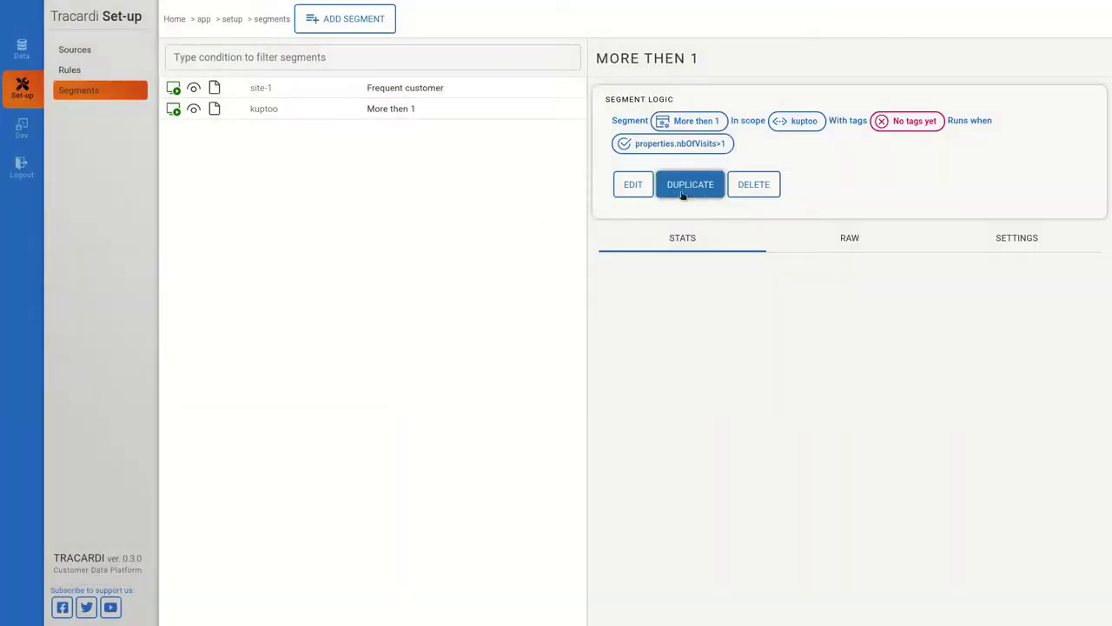
Edit the More then 1 segment's condition to properties.nbOfVisits>10, evaluate it, and save and commit the segment
{"action": "left_click", "coordinate": [632, 185]}
{"action": "left_click", "coordinate": [628, 193]}
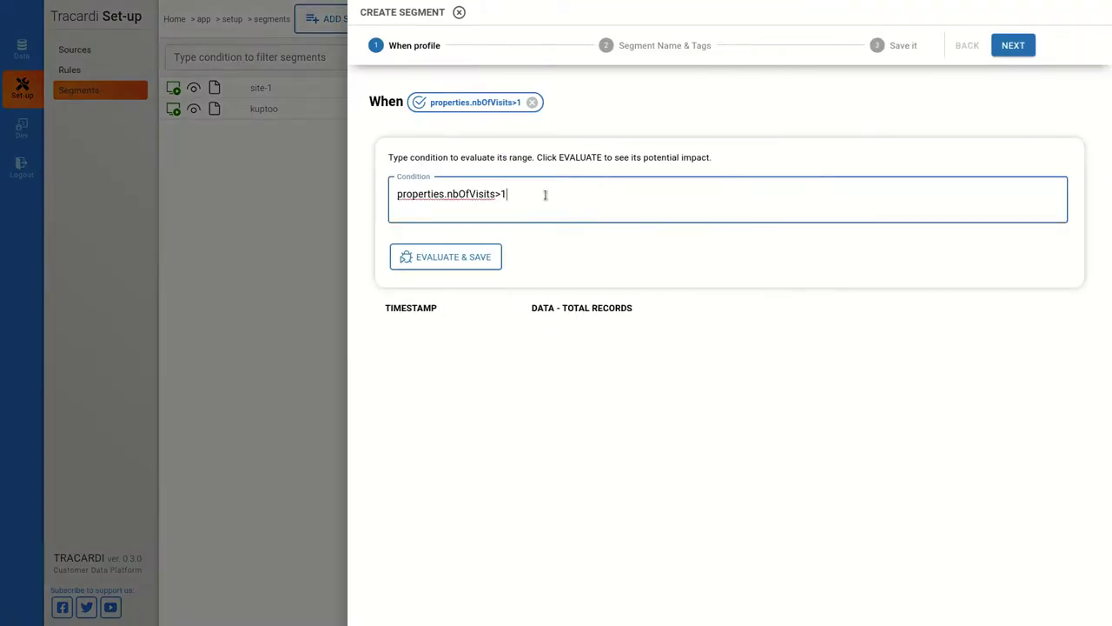
{"action": "left_click", "coordinate": [496, 256]}
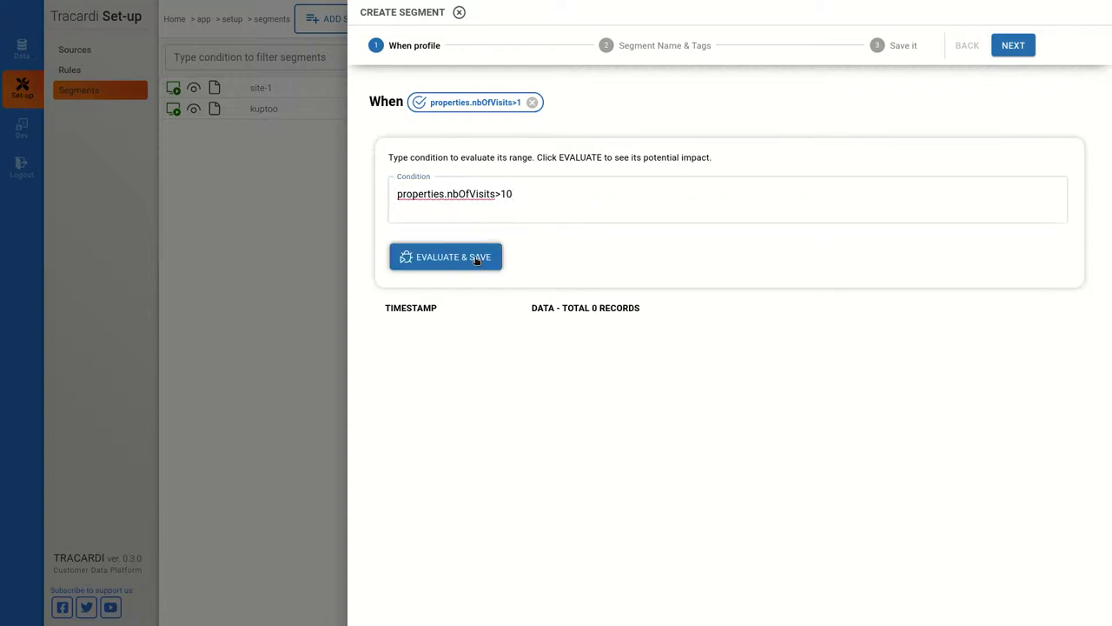
{"action": "left_click", "coordinate": [1010, 54]}
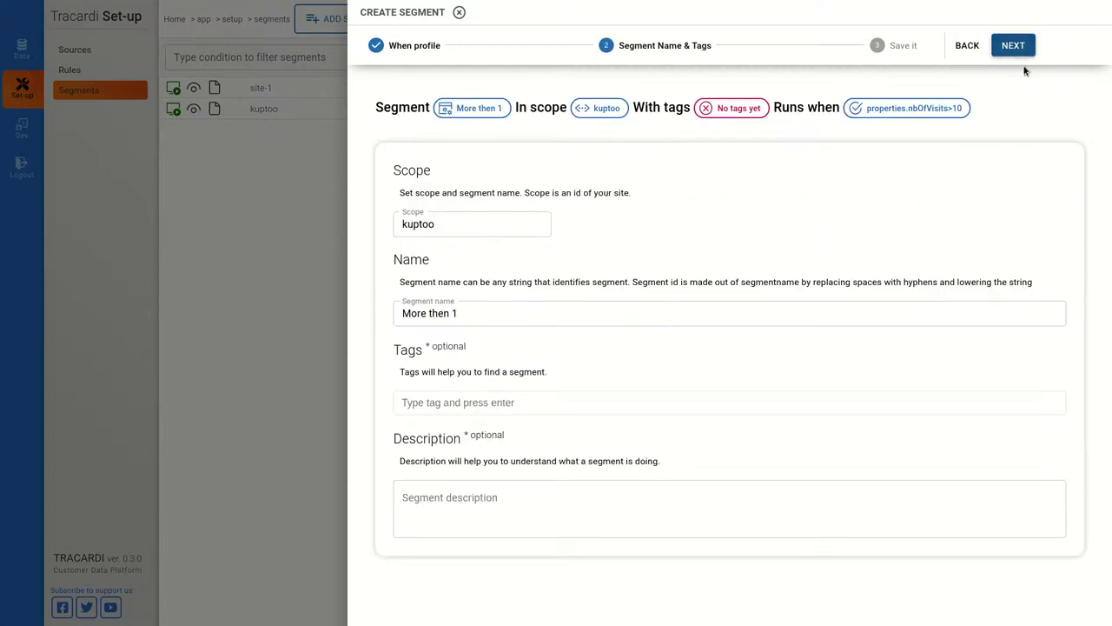
{"action": "left_click", "coordinate": [1017, 57]}
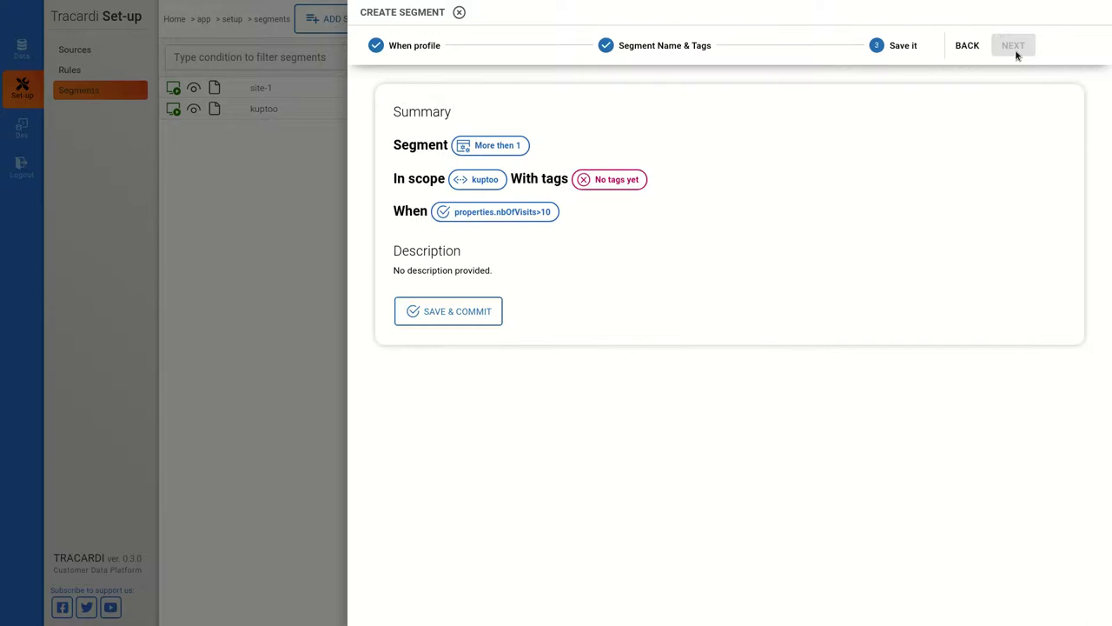
{"action": "left_click", "coordinate": [469, 313]}
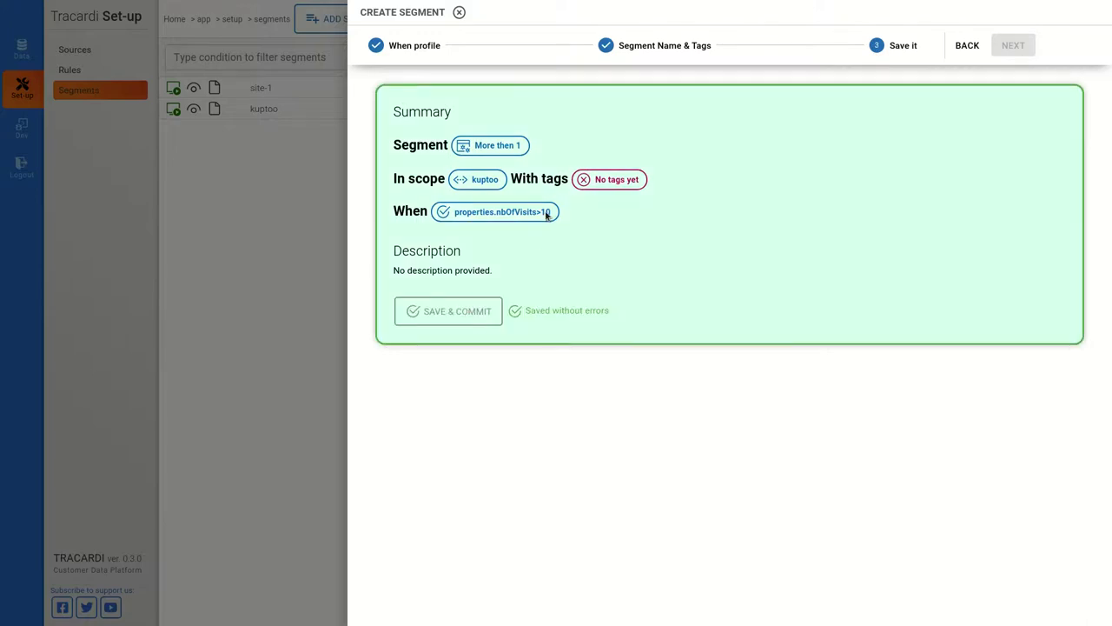
{"action": "left_click", "coordinate": [290, 322]}
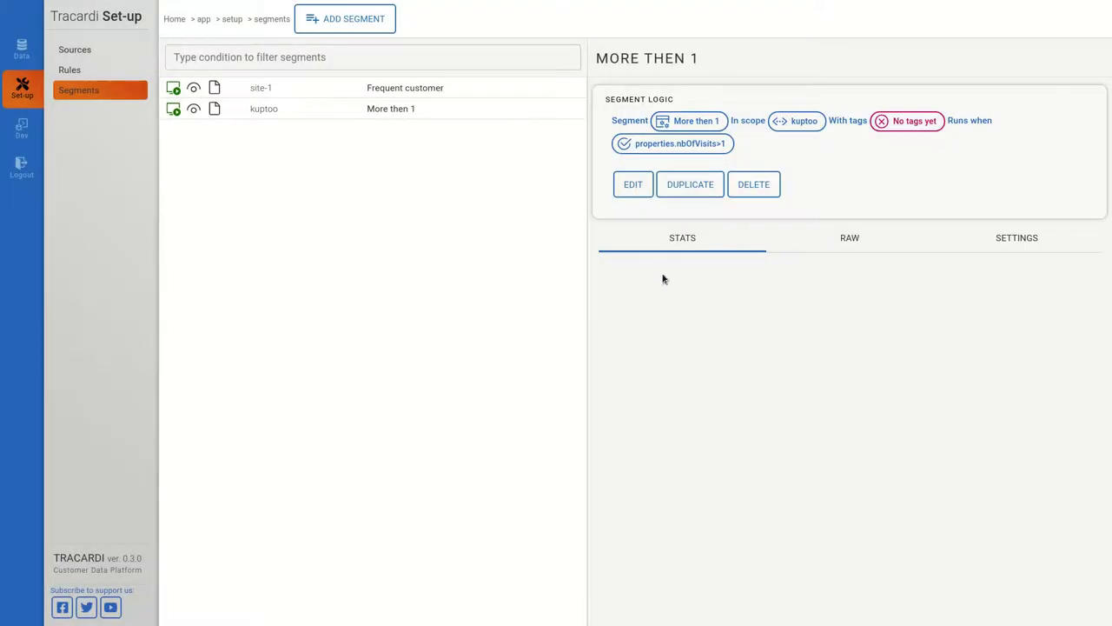
Duplicate the More then 1 segment, set the copy's condition to properties.nbOfVisits>20, and evaluate it
{"action": "left_click", "coordinate": [687, 184]}
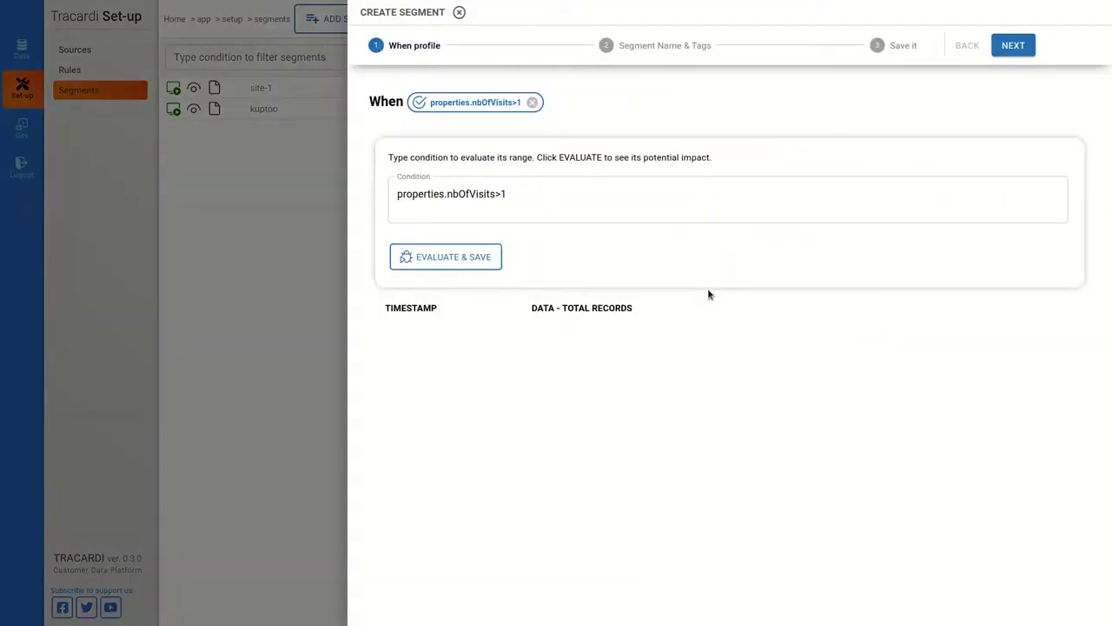
{"action": "left_click", "coordinate": [539, 200]}
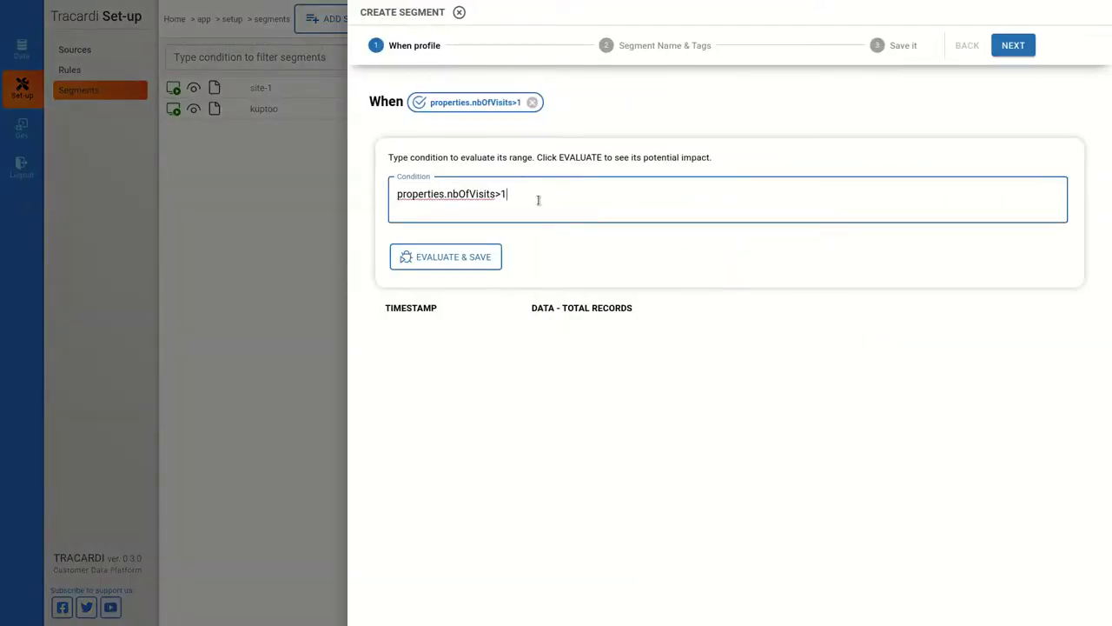
{"action": "type", "text": "20"}
{"action": "left_click", "coordinate": [476, 259]}
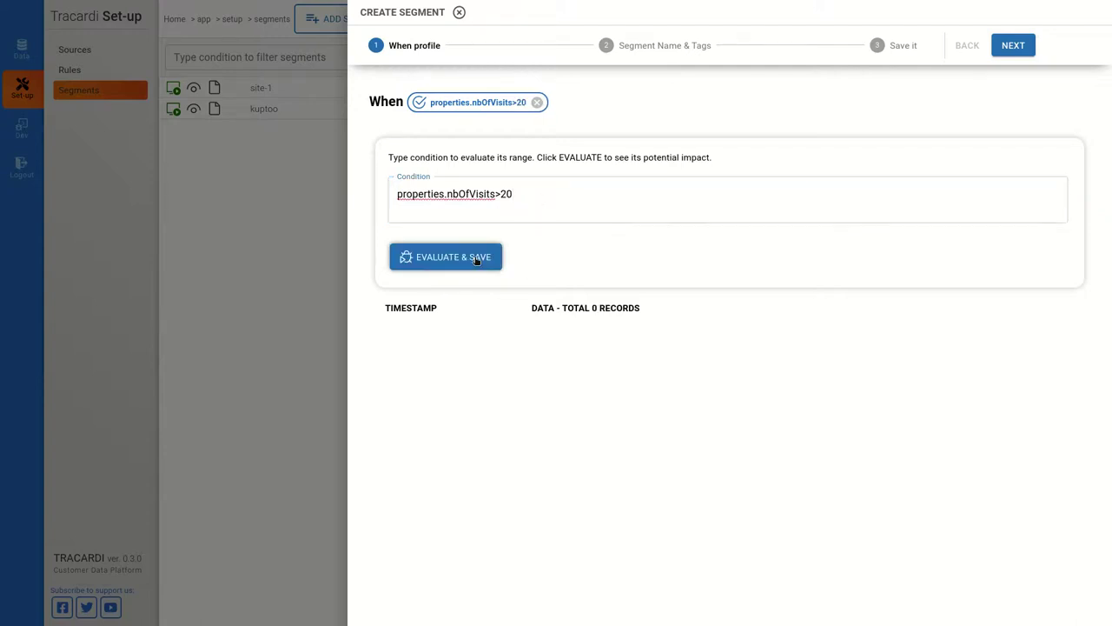
Name the duplicated segment "more then 20", save and commit it without tags or description, and close the form
{"action": "left_click", "coordinate": [644, 46]}
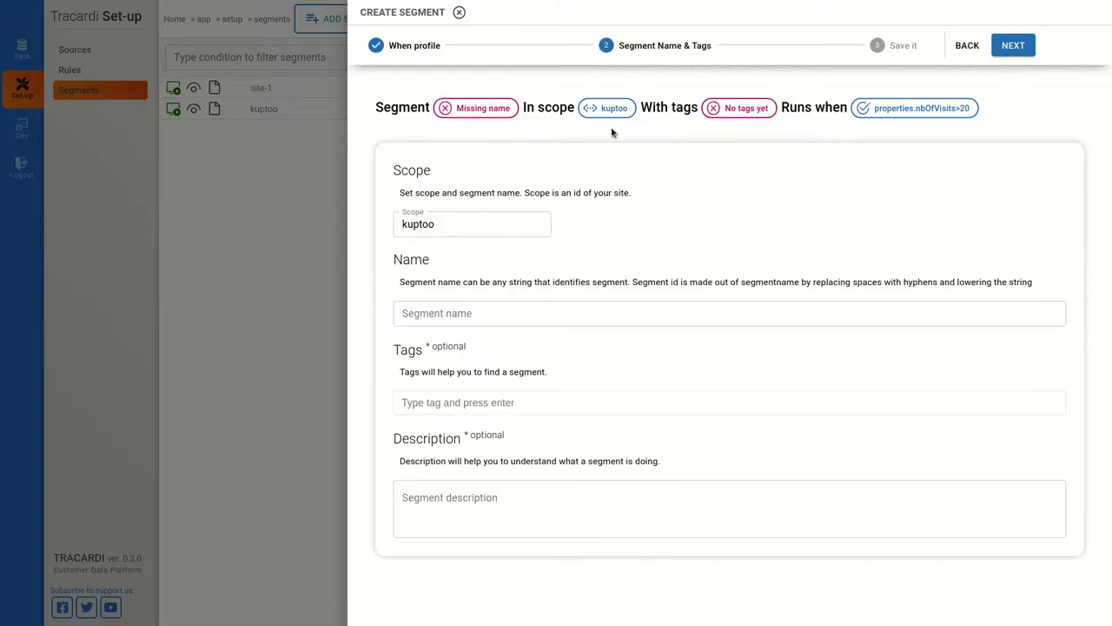
{"action": "left_click", "coordinate": [451, 314]}
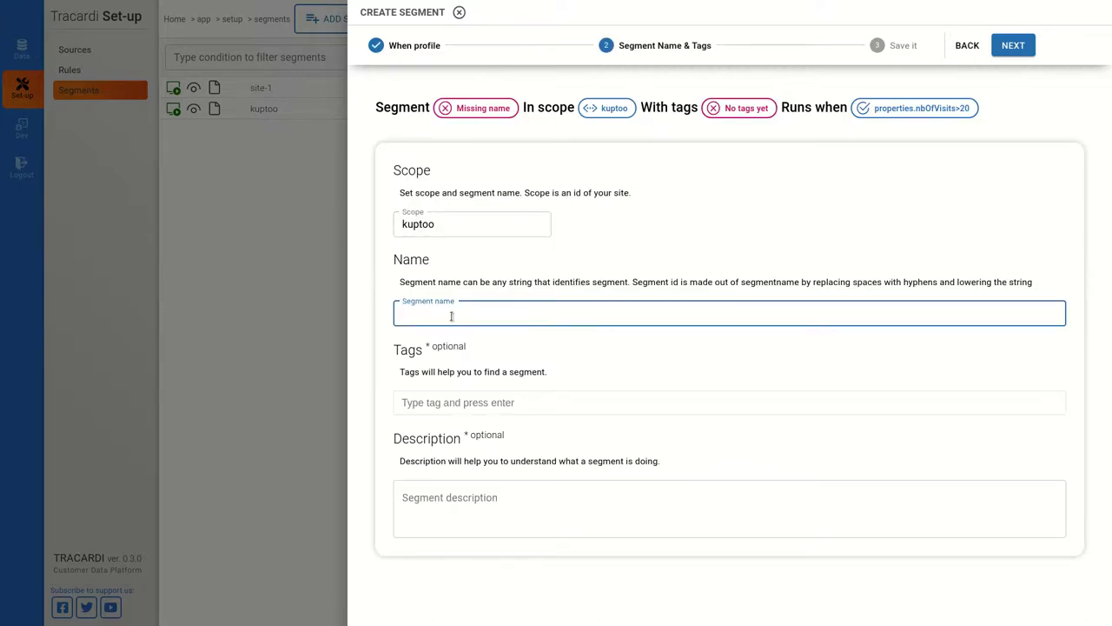
{"action": "type", "text": "more then 20"}
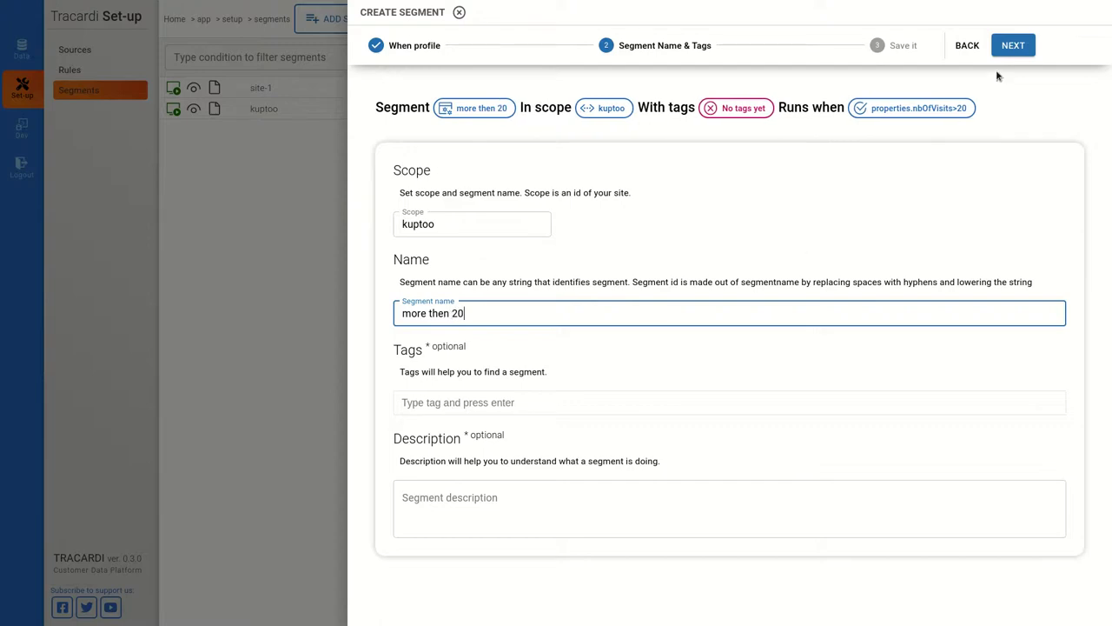
{"action": "left_click", "coordinate": [1014, 47]}
{"action": "left_click", "coordinate": [474, 312]}
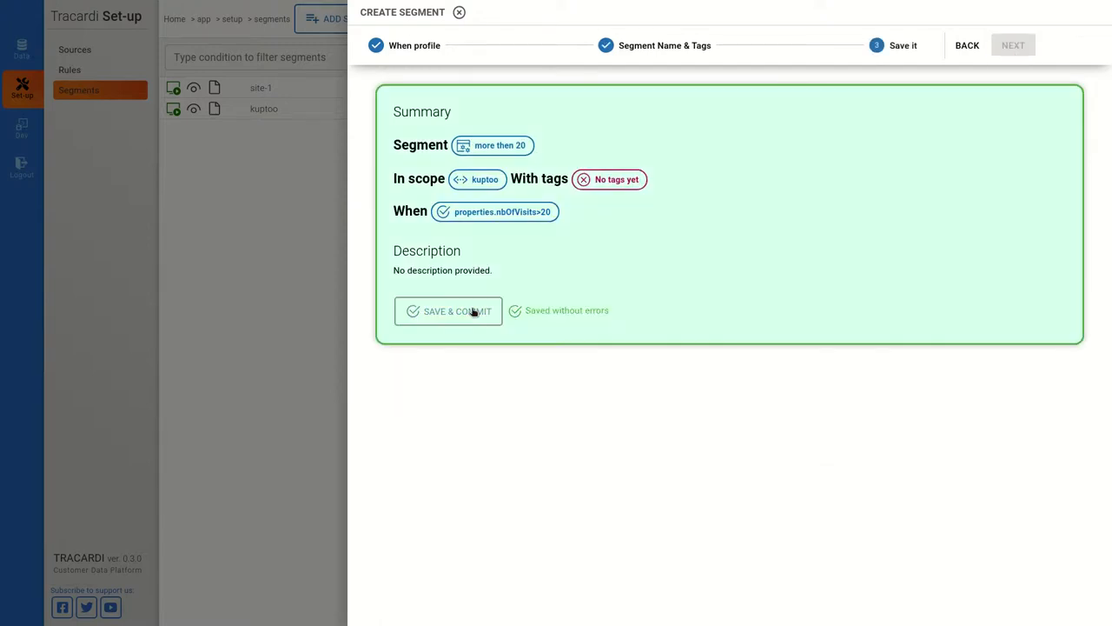
{"action": "left_click", "coordinate": [282, 271]}
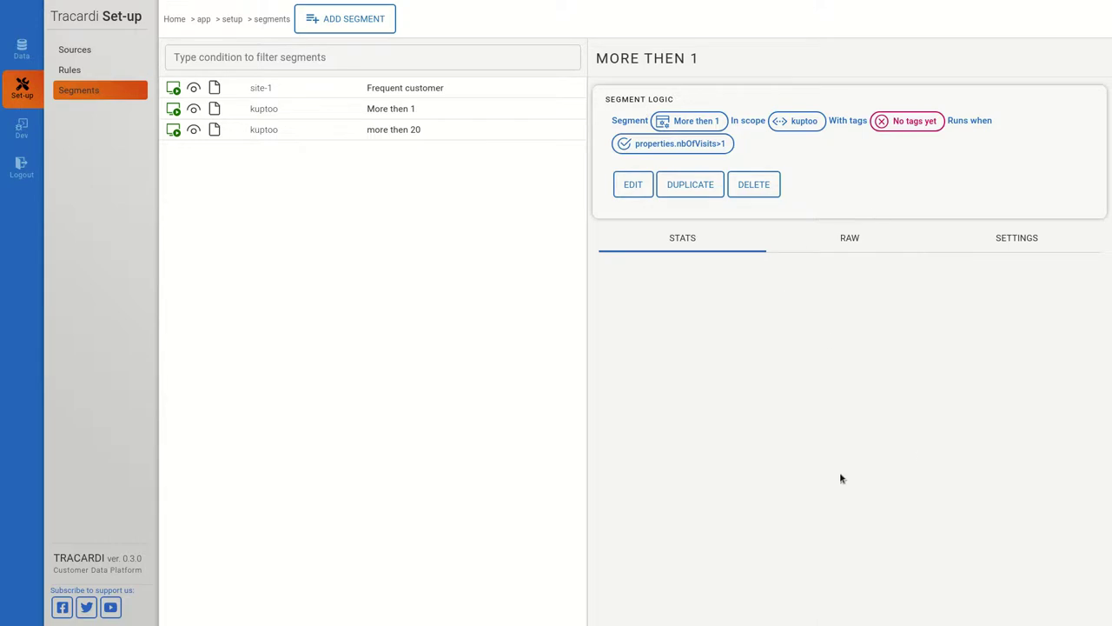
Open the Add to list rule in the kuptoo scope and look through the example events that trigger it
{"action": "left_click", "coordinate": [84, 73]}
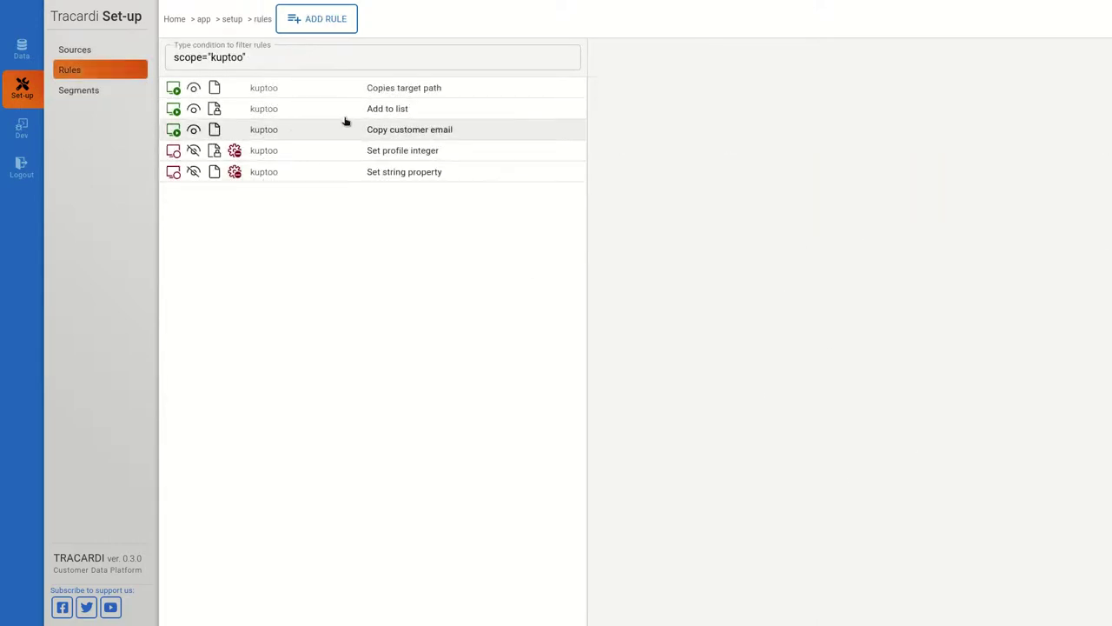
{"action": "left_click", "coordinate": [412, 109]}
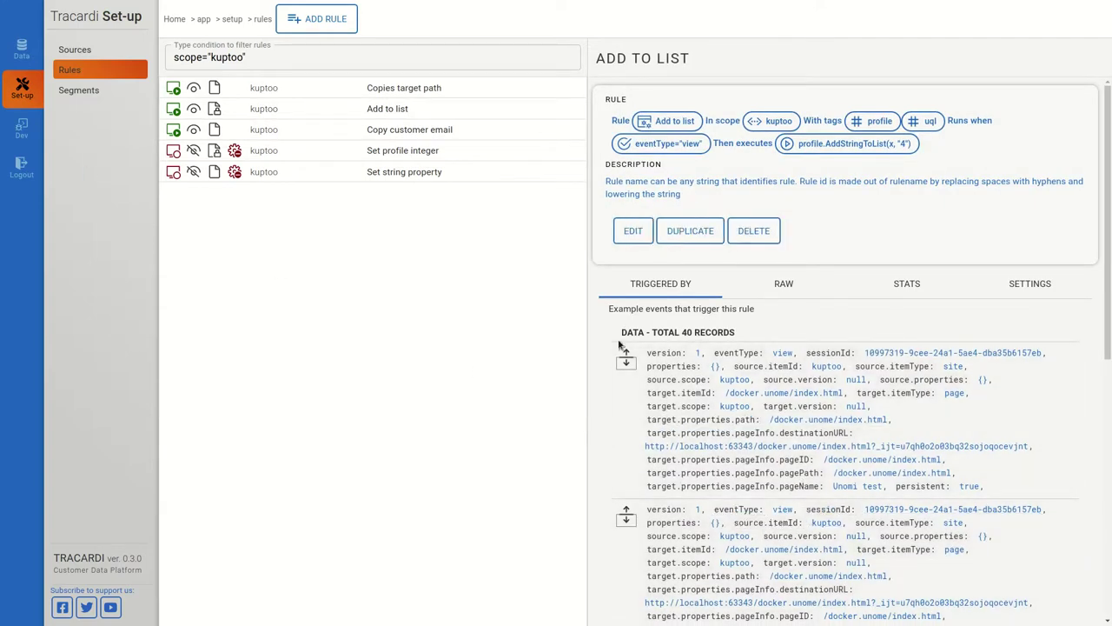
{"action": "scroll", "coordinate": [423, 330], "scroll_direction": "down", "scroll_amount": 3}
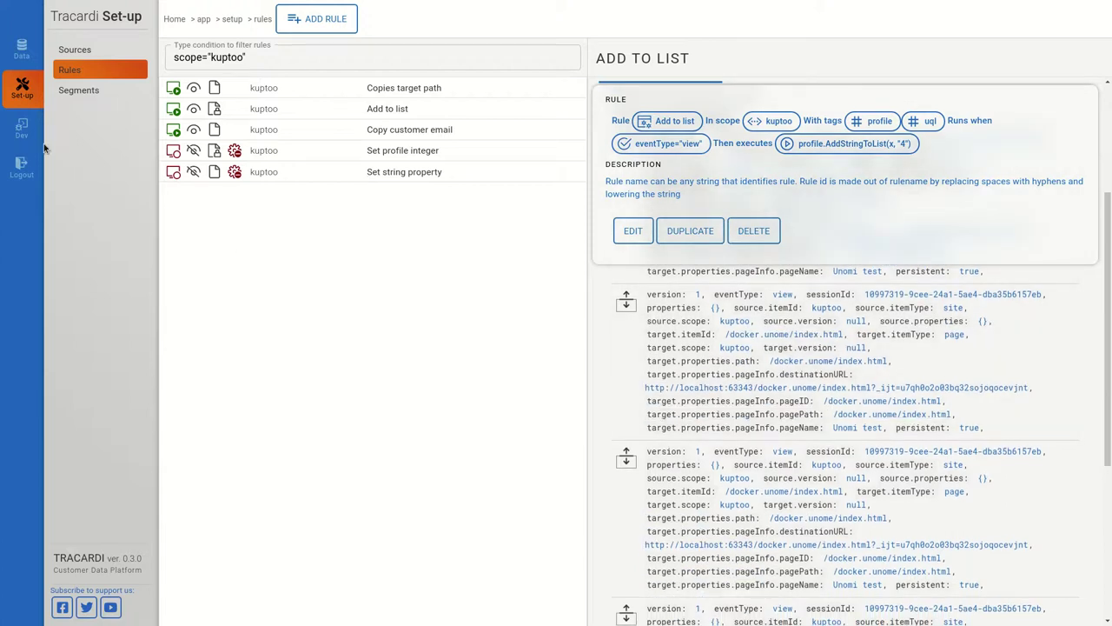
Open the developer section's UQL manual and read its pages on SELECT and CREATE statements
{"action": "left_click", "coordinate": [21, 131]}
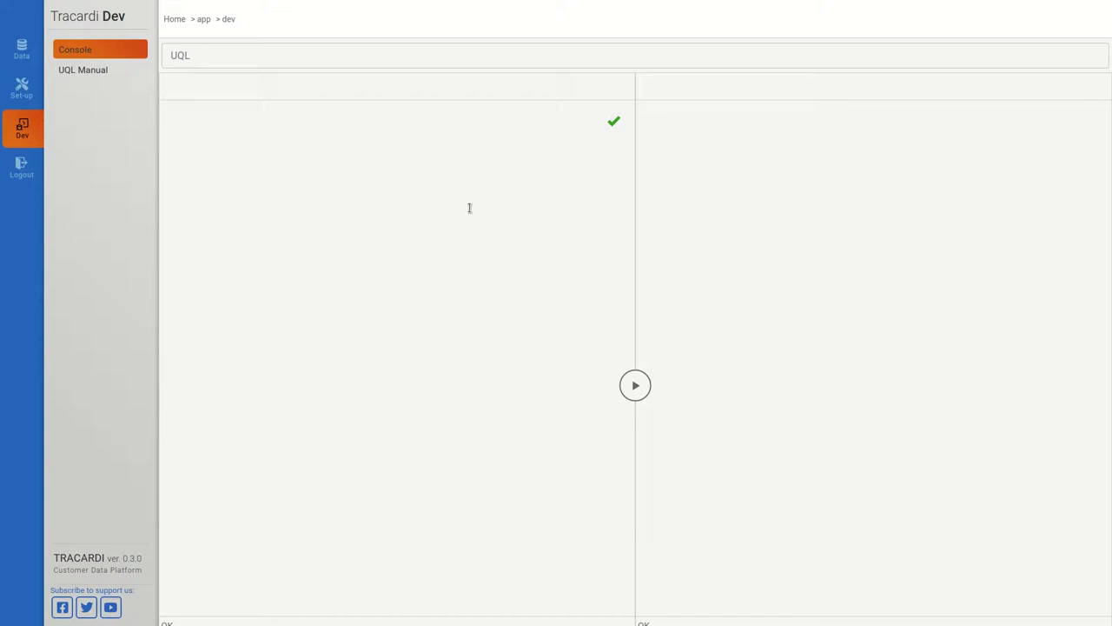
{"action": "left_click", "coordinate": [109, 70]}
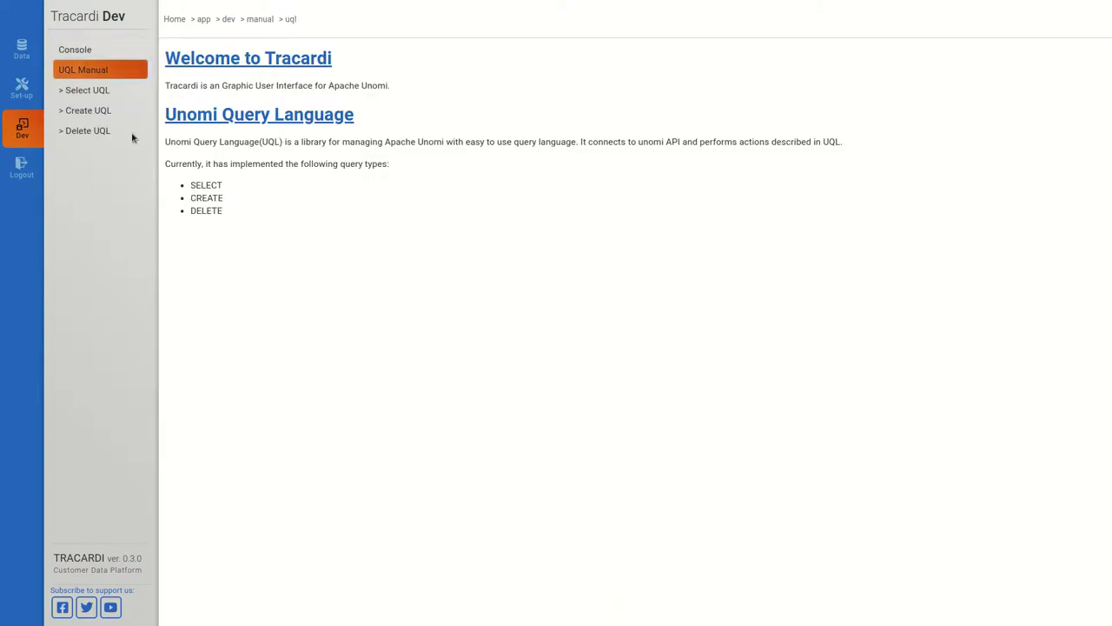
{"action": "left_click", "coordinate": [97, 97]}
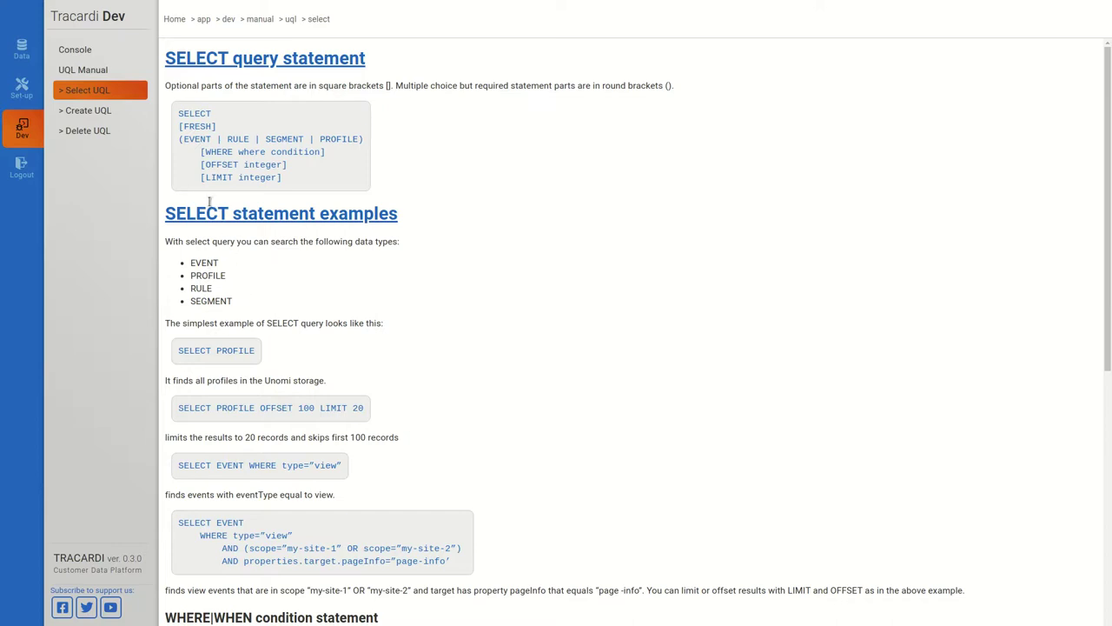
{"action": "left_click", "coordinate": [105, 115]}
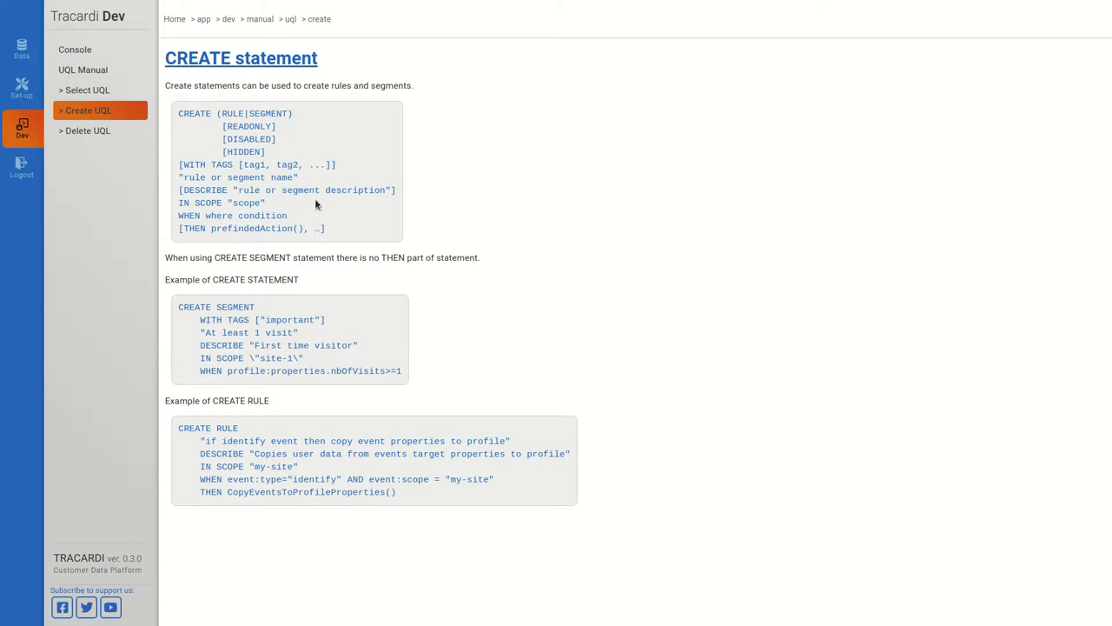
Enter the query "select event" in the UQL console, run the generated request, and look through the returned events
{"action": "left_click", "coordinate": [22, 87]}
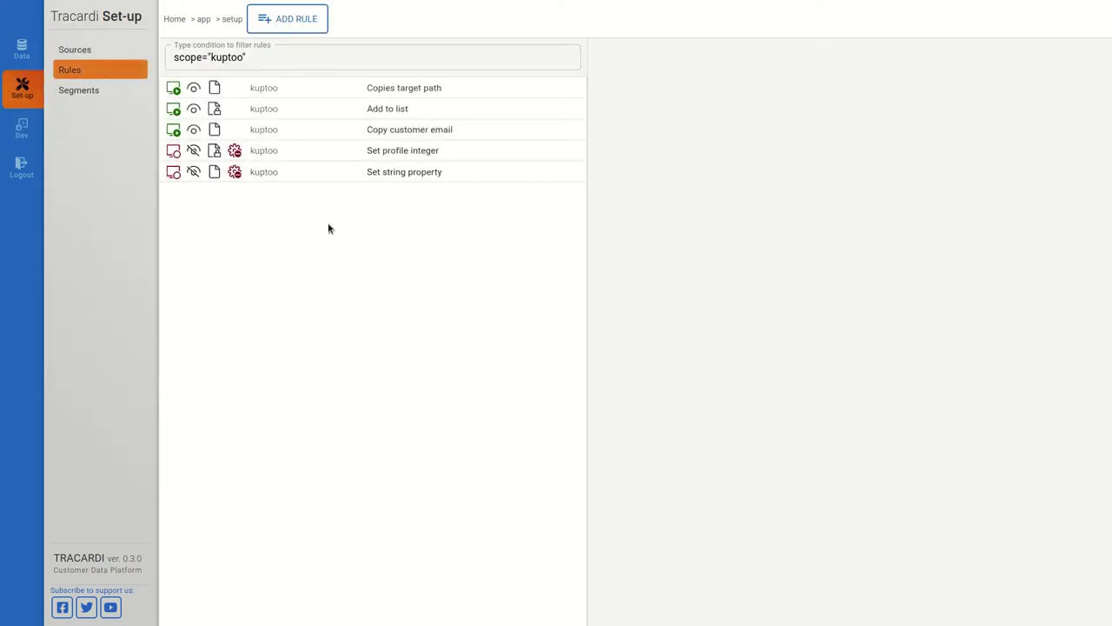
{"action": "left_click", "coordinate": [24, 130]}
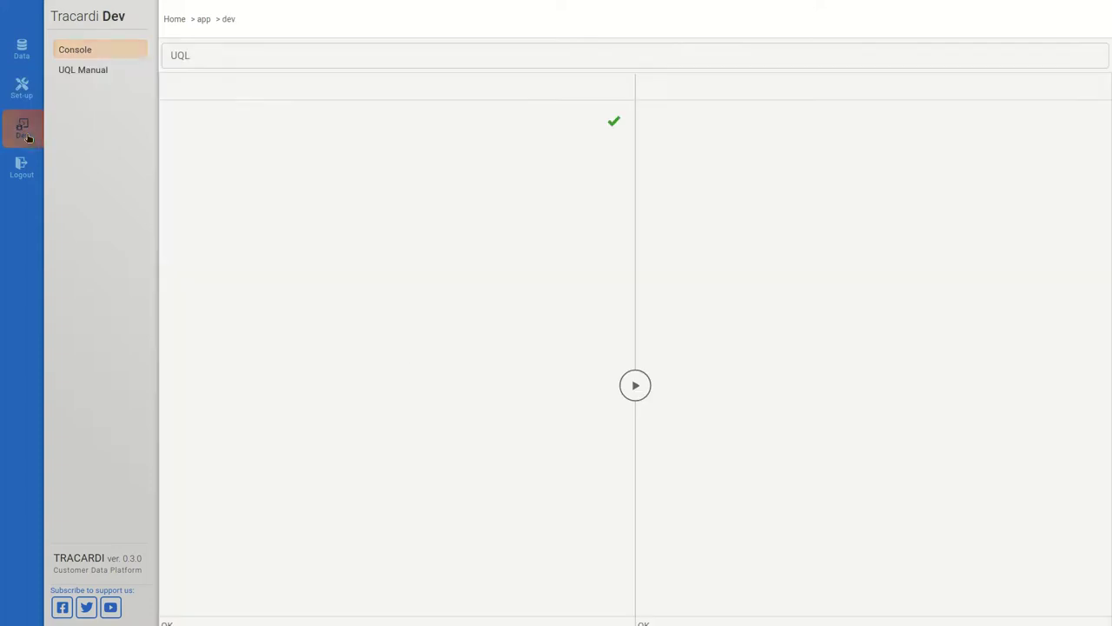
{"action": "left_click", "coordinate": [211, 57]}
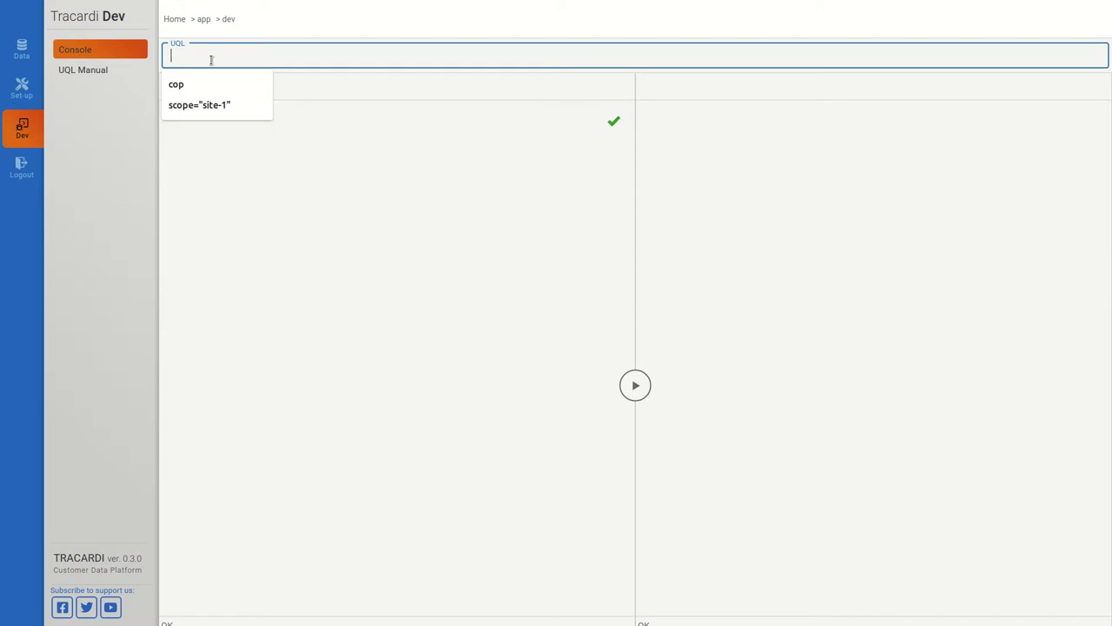
{"action": "type", "text": "sele"}
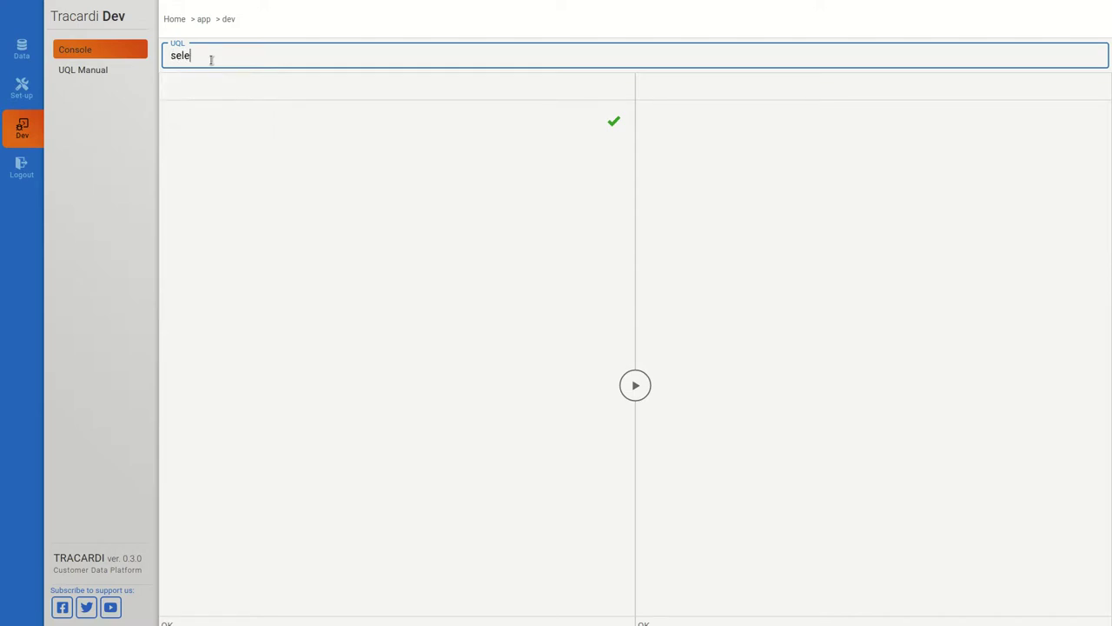
{"action": "type", "text": "ct event"}
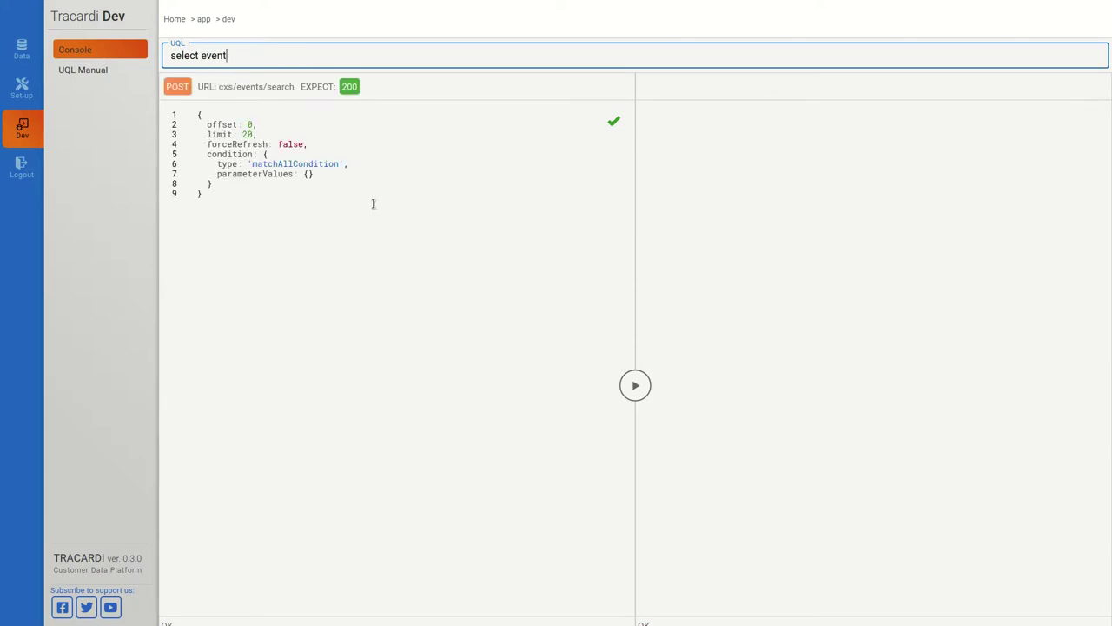
{"action": "left_click_drag", "start_coordinate": [249, 203], "coordinate": [191, 115]}
{"action": "left_click", "coordinate": [290, 272]}
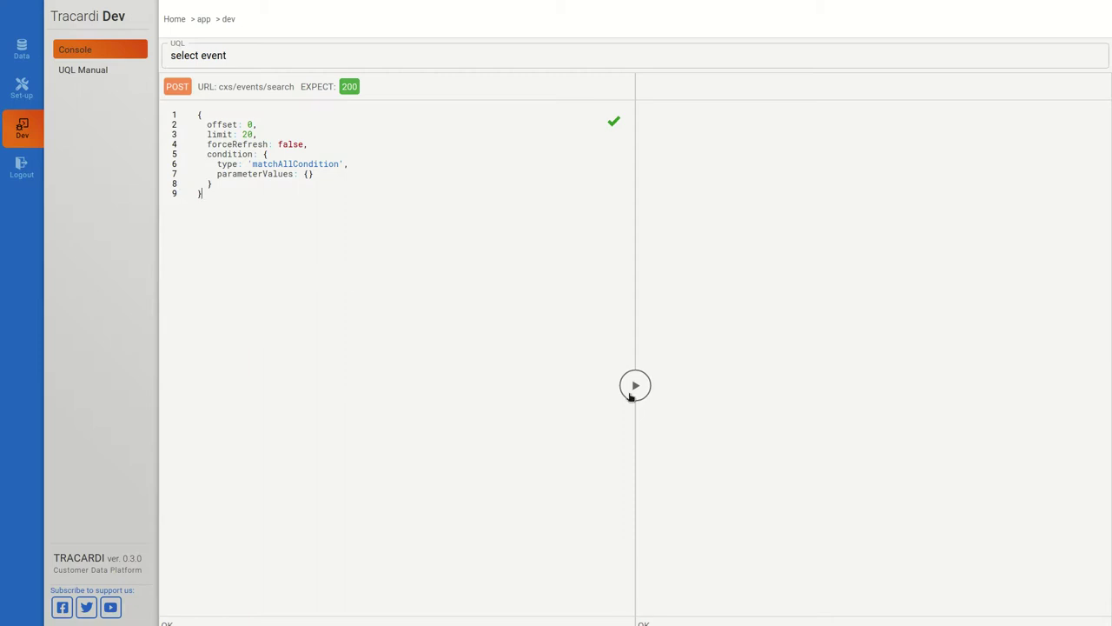
{"action": "left_click", "coordinate": [632, 393]}
{"action": "scroll", "coordinate": [772, 426], "scroll_direction": "down", "scroll_amount": 10}
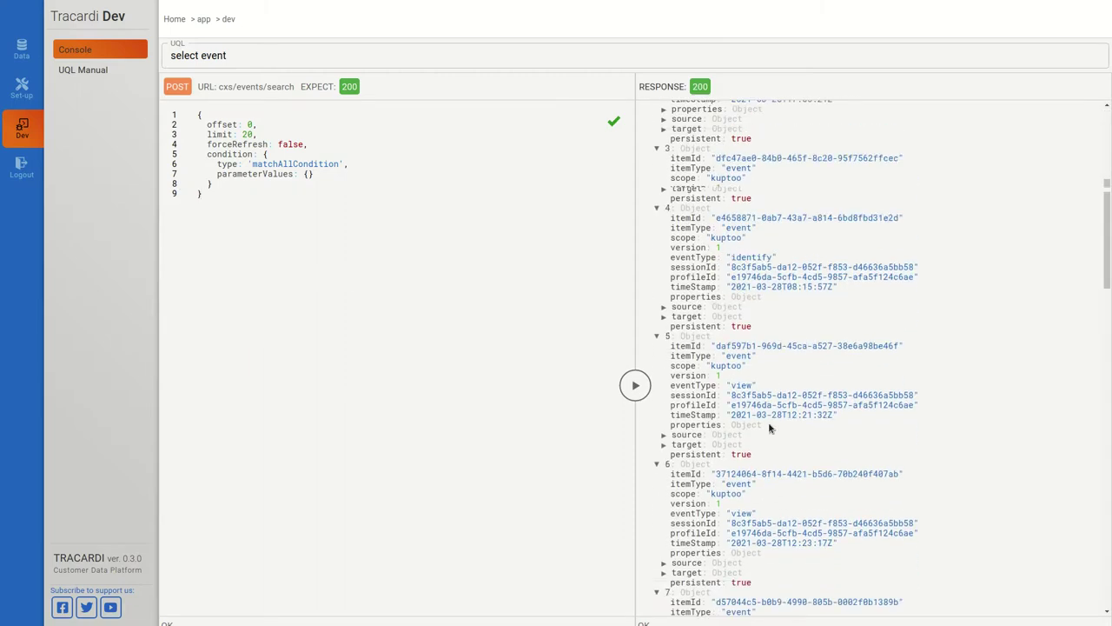
{"action": "scroll", "coordinate": [788, 429], "scroll_direction": "up", "scroll_amount": 10}
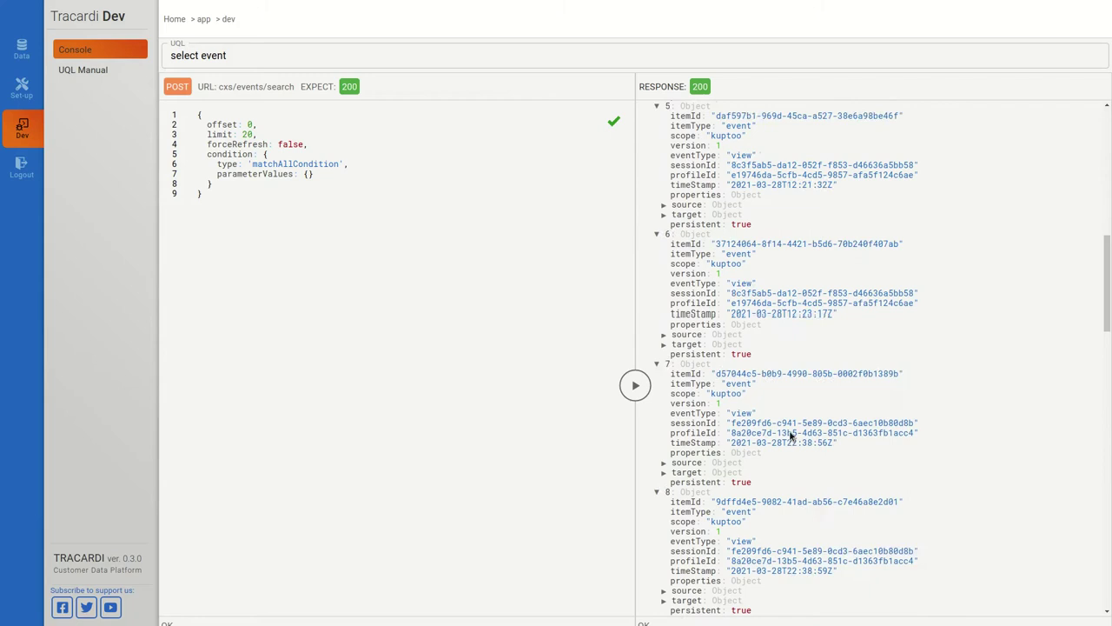
{"action": "scroll", "coordinate": [790, 436], "scroll_direction": "up", "scroll_amount": 2}
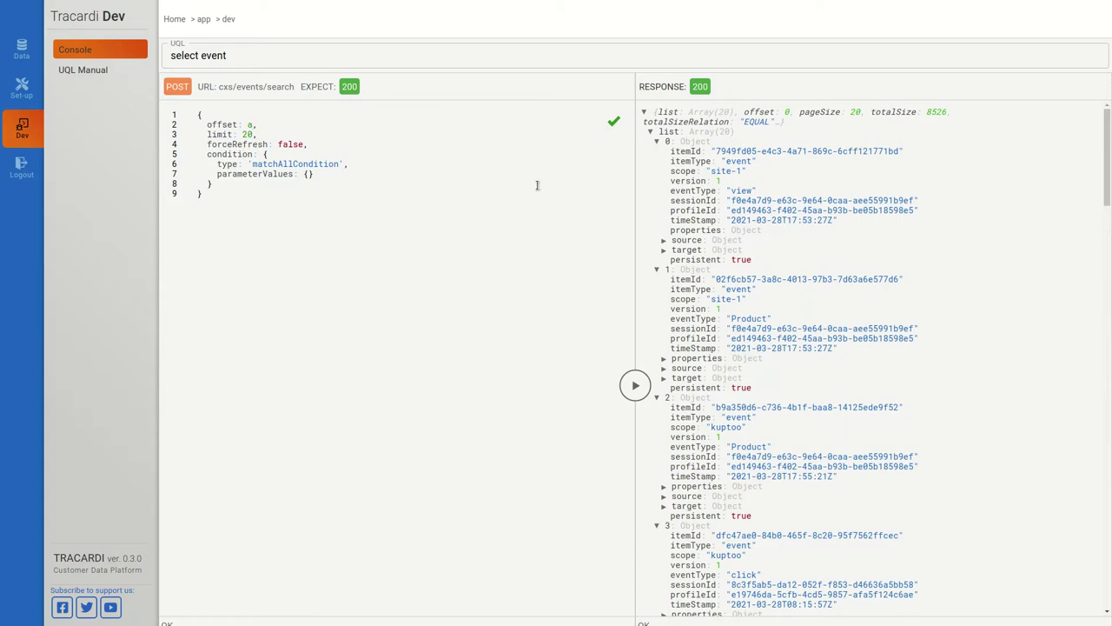
Set the generated request's offset to "a", run it, inspect the response, and return to the set-up rules list
{"action": "left_click", "coordinate": [635, 391]}
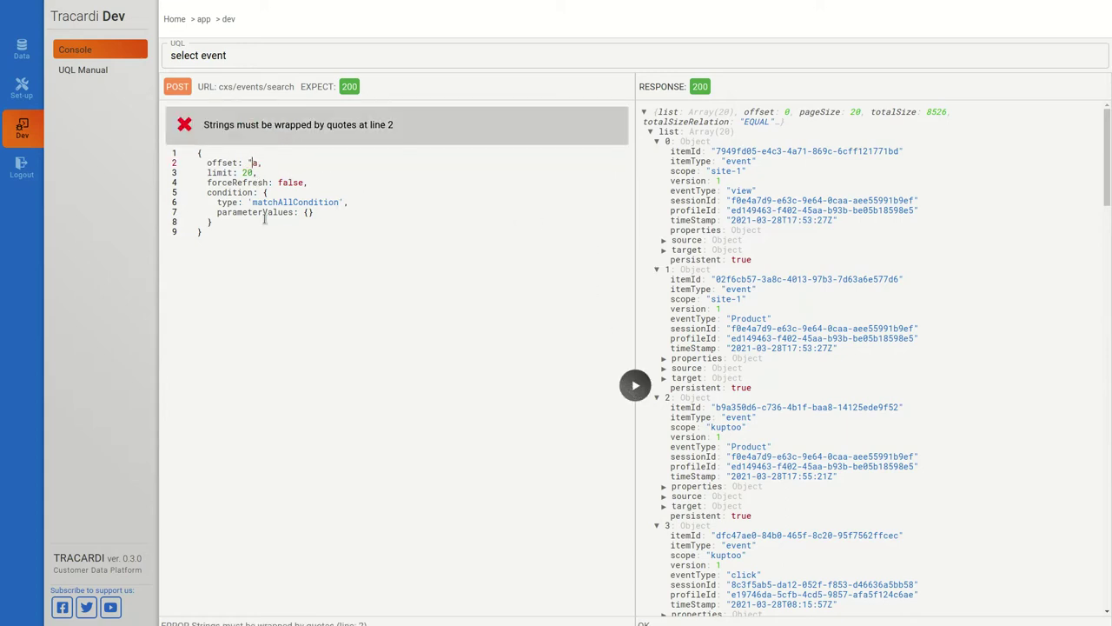
{"action": "type", "text": "\""}
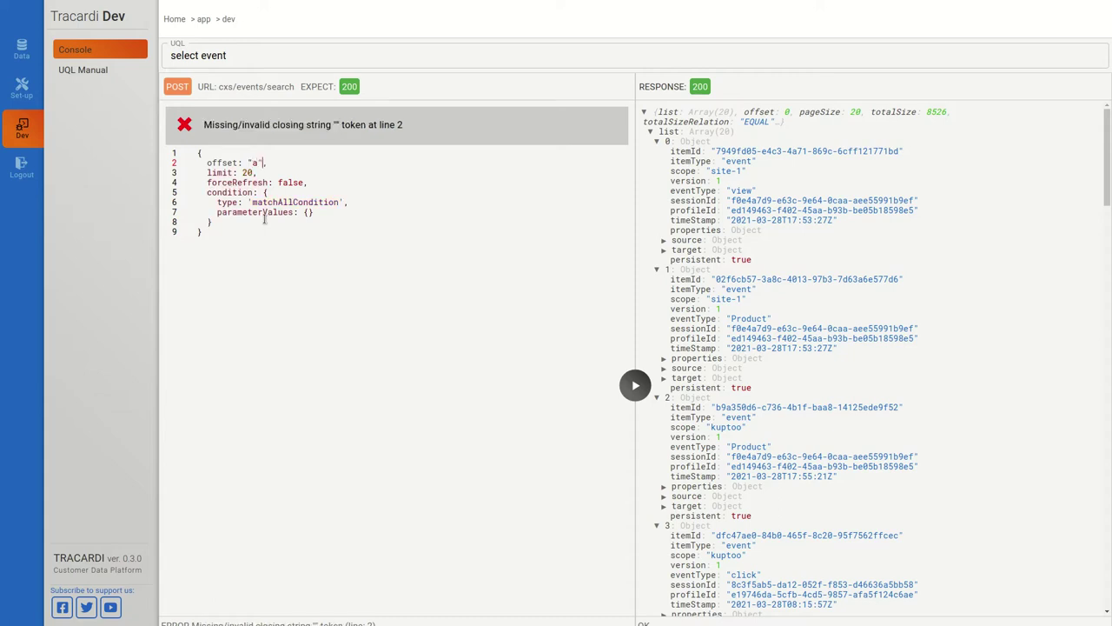
{"action": "left_click", "coordinate": [634, 385]}
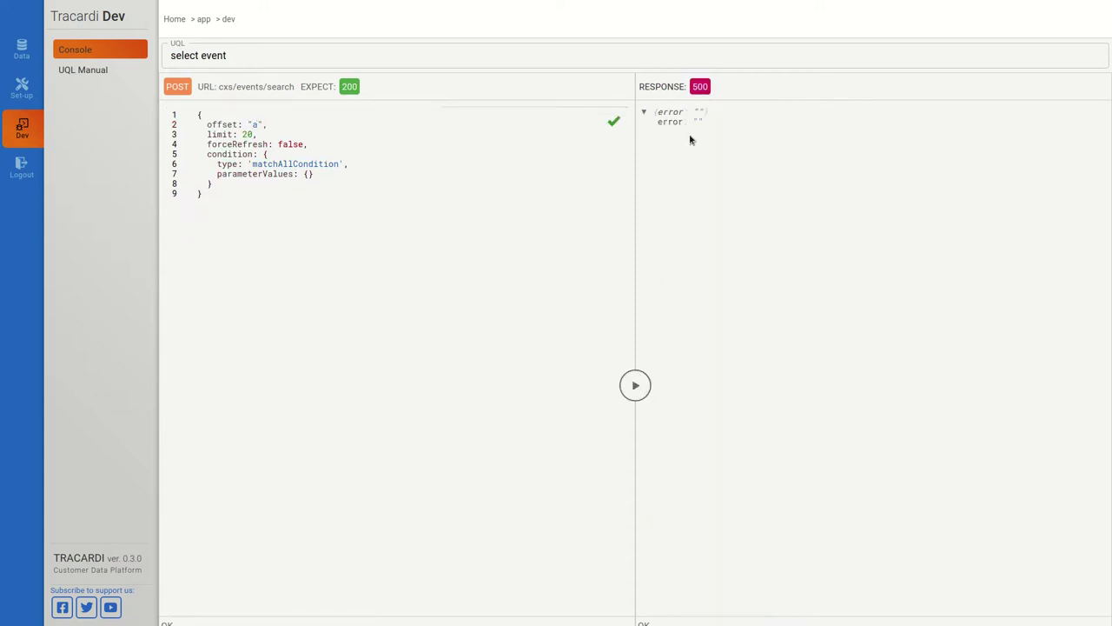
{"action": "left_click_drag", "start_coordinate": [707, 129], "coordinate": [777, 169]}
{"action": "left_click", "coordinate": [834, 272]}
{"action": "left_click", "coordinate": [25, 94]}
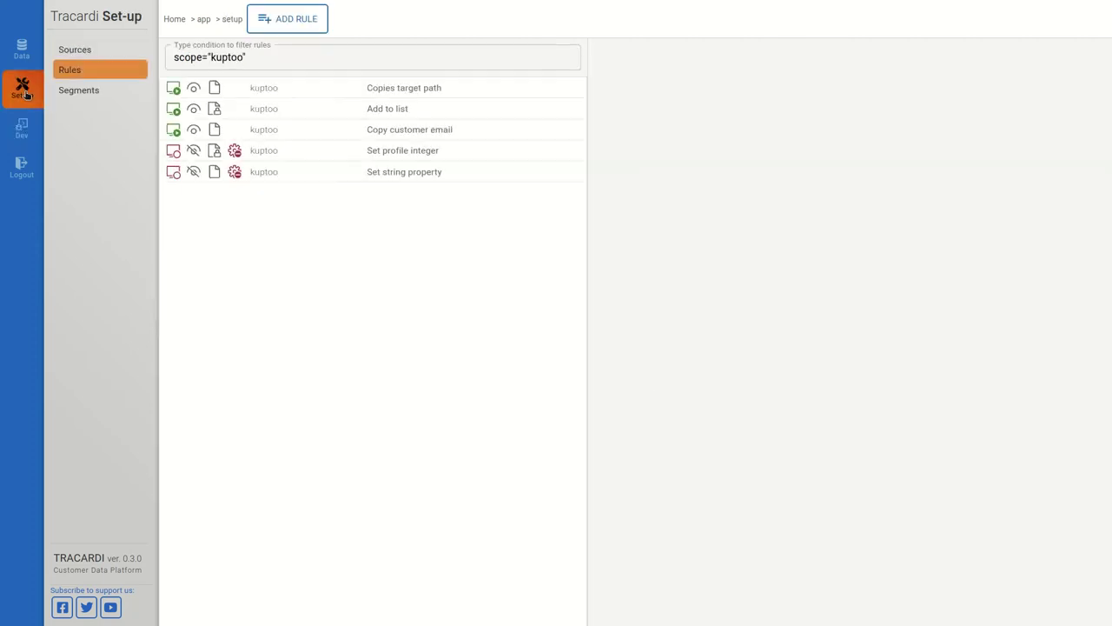